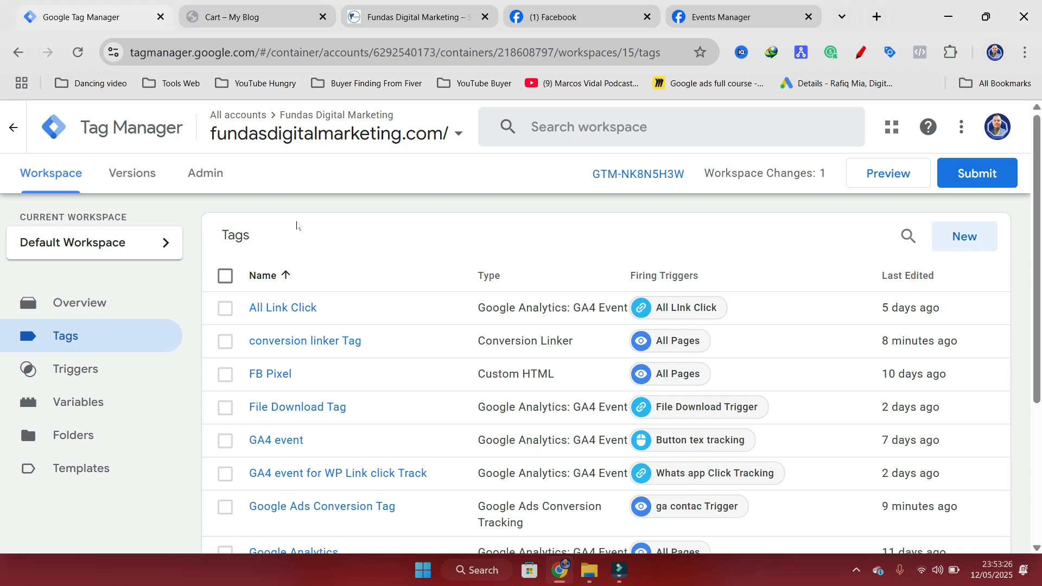
# Step: Inspect the Fundas Digital Marketing homepage and check its pixel events with Meta Pixel Helper
pyautogui.click(414, 21)
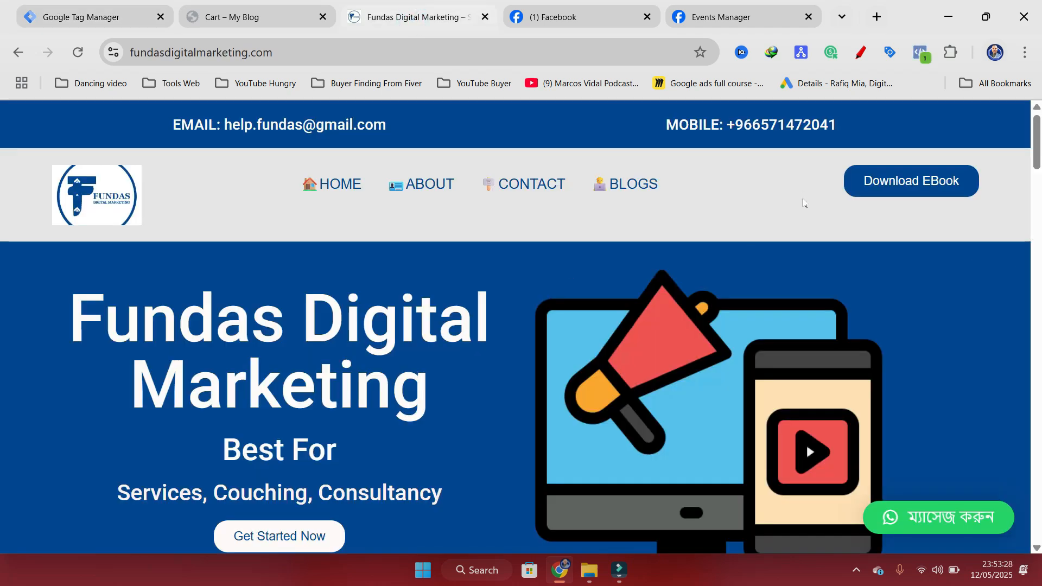
pyautogui.scroll(-6, 667, 209)
pyautogui.scroll(6, 706, 249)
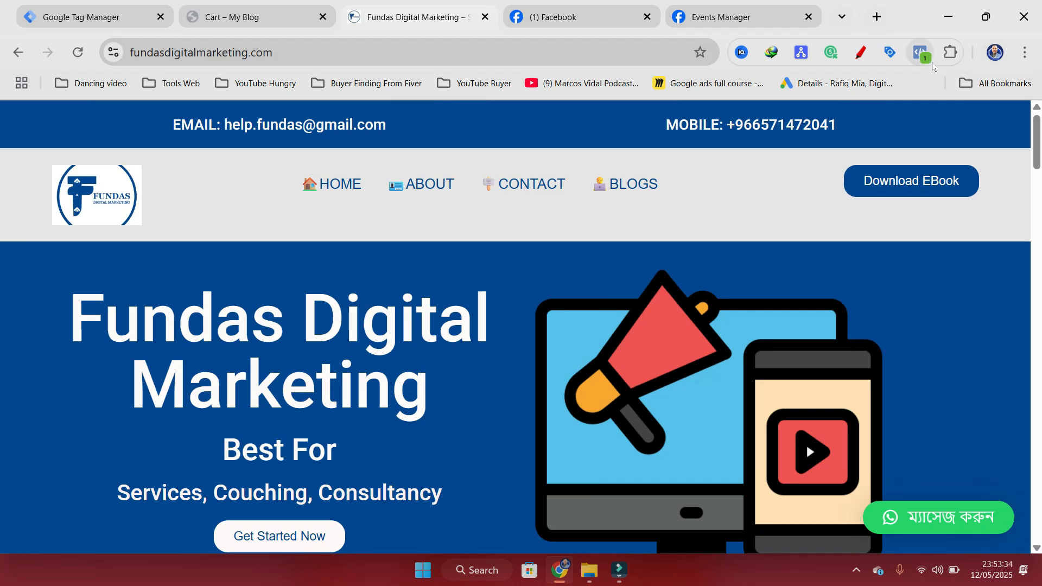
pyautogui.click(926, 59)
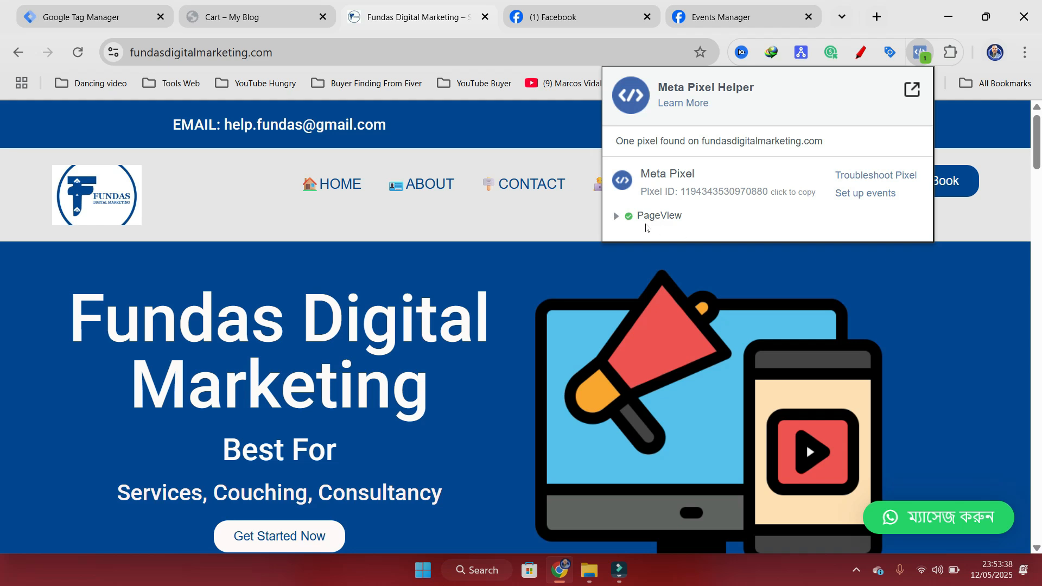
pyautogui.click(547, 225)
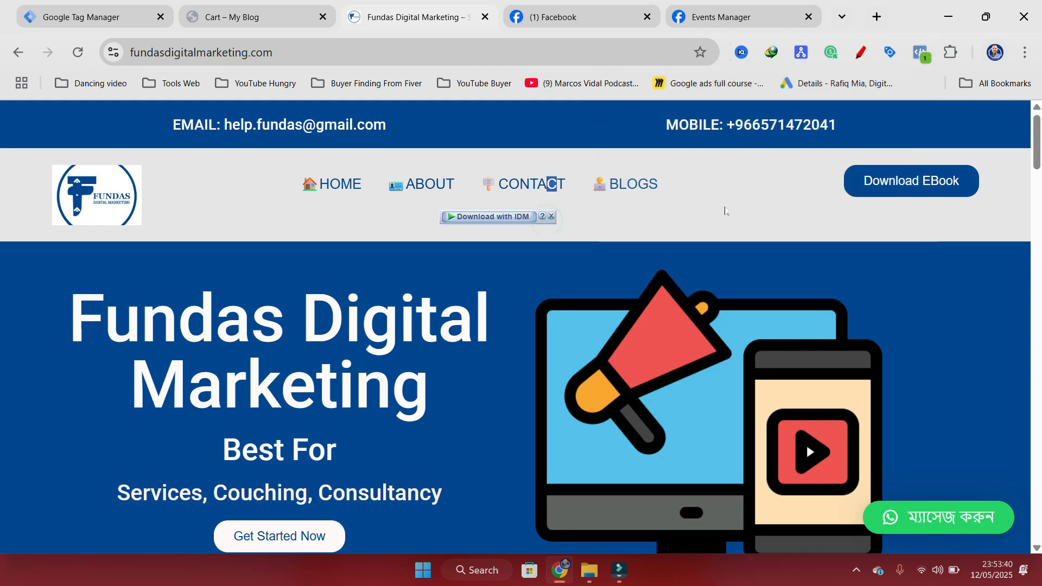
pyautogui.click(708, 201)
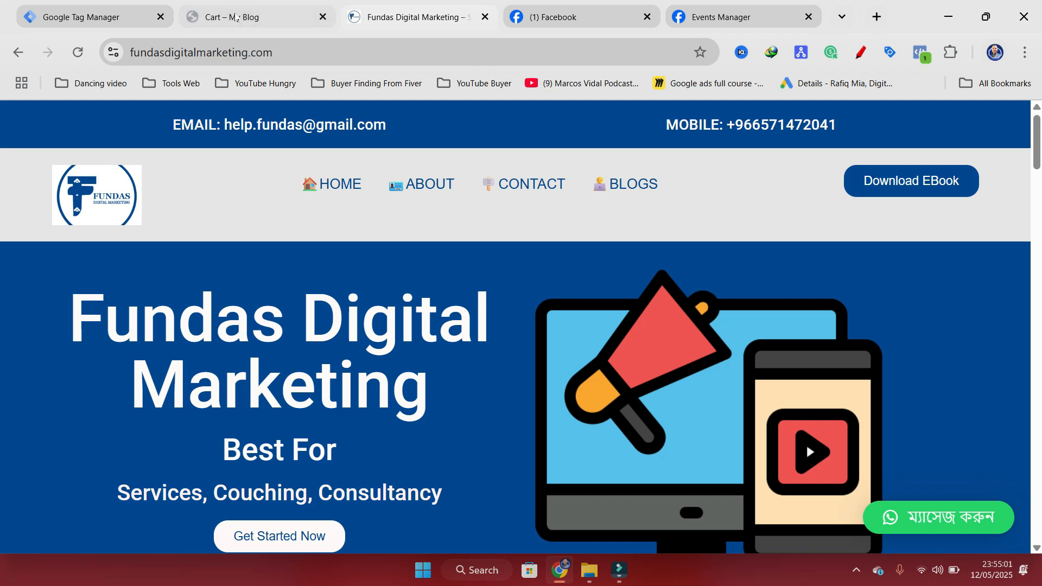
# Step: Create a new tag in the Google Tag Manager workspace and name it FB Event Tag
pyautogui.click(239, 18)
pyautogui.click(107, 20)
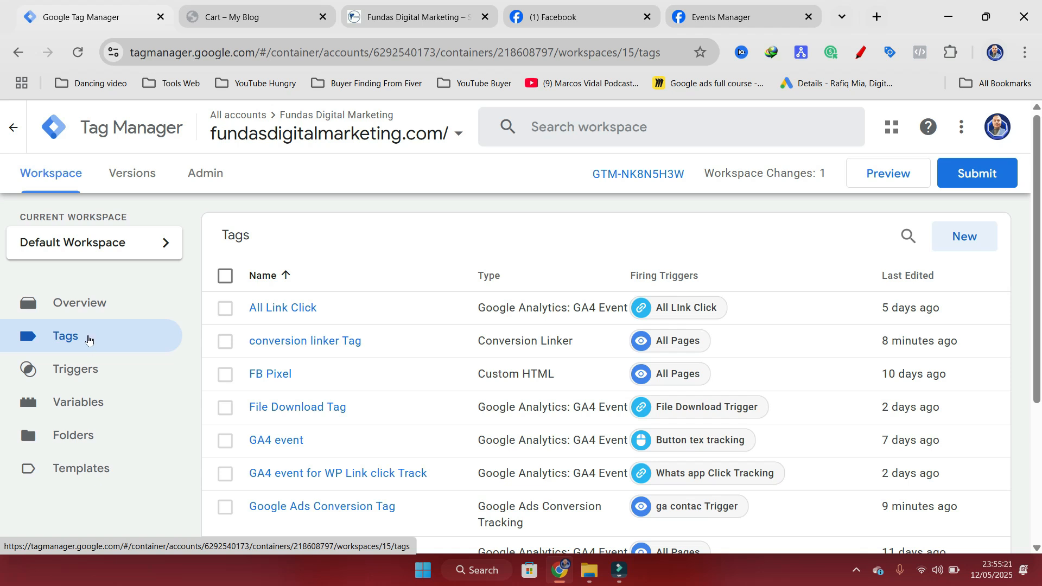
pyautogui.click(65, 337)
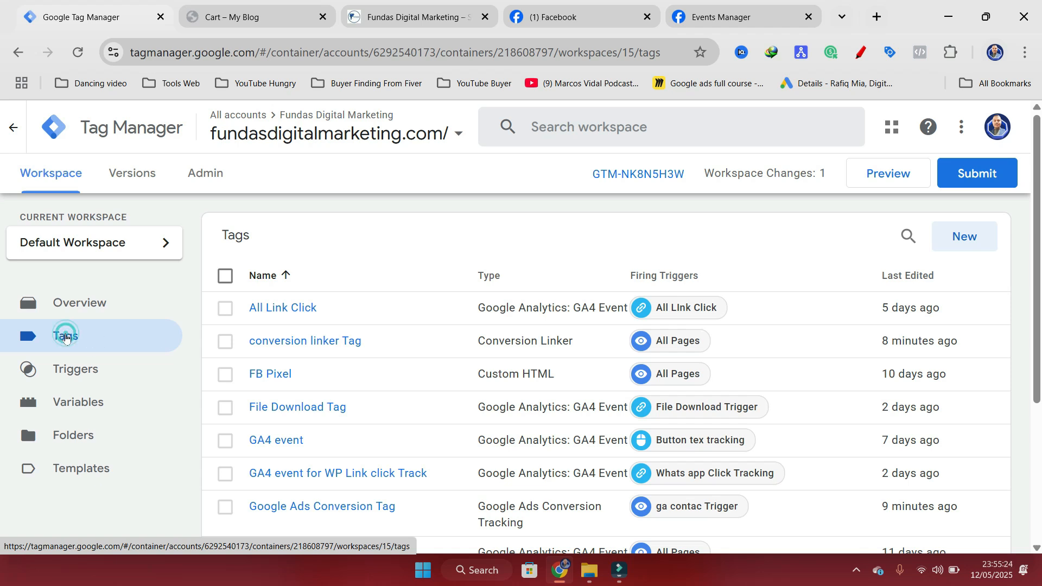
pyautogui.click(966, 239)
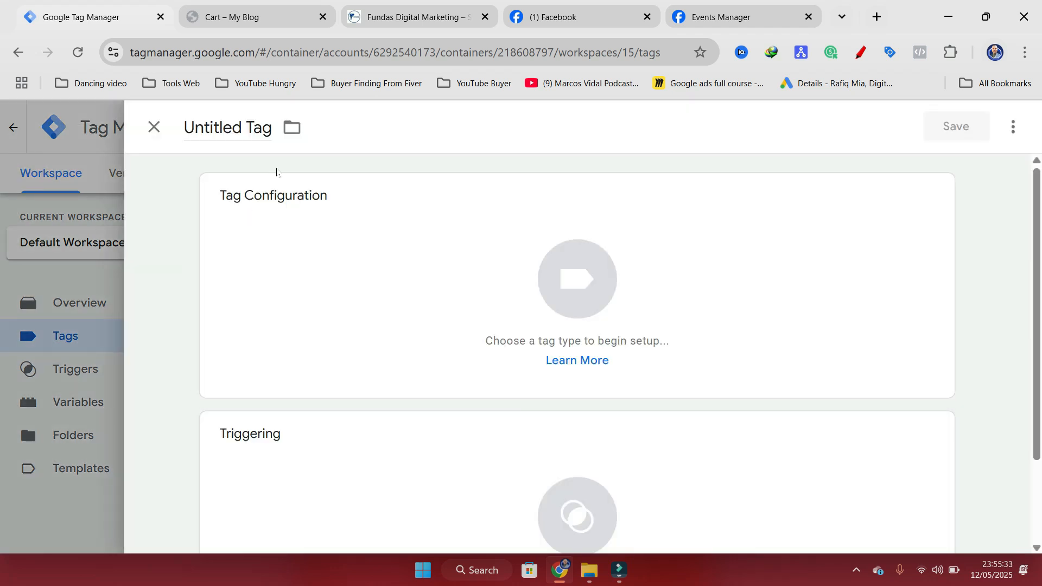
pyautogui.moveTo(242, 128); pyautogui.dragTo(170, 129)
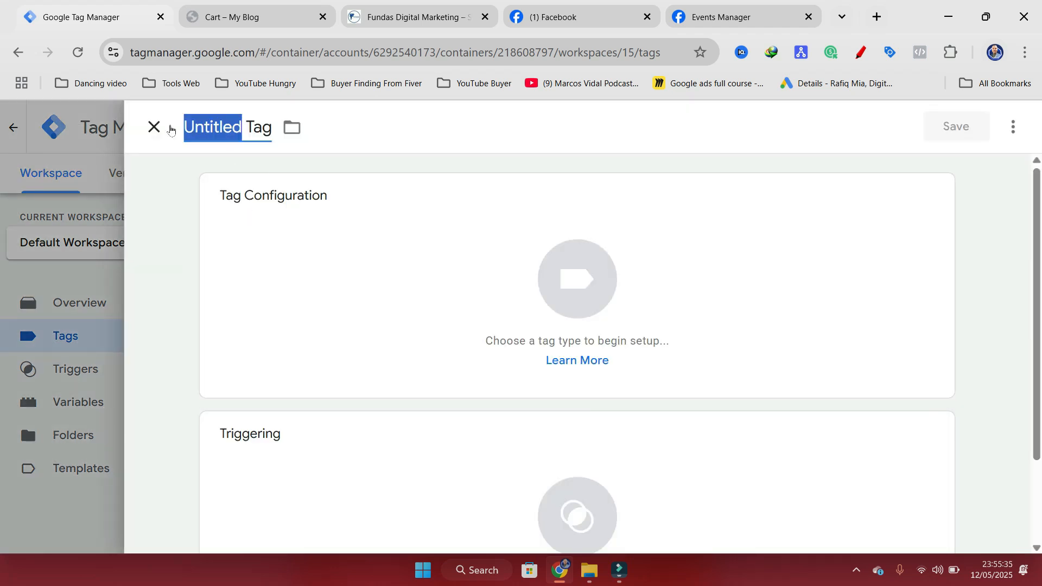
pyautogui.write('F')
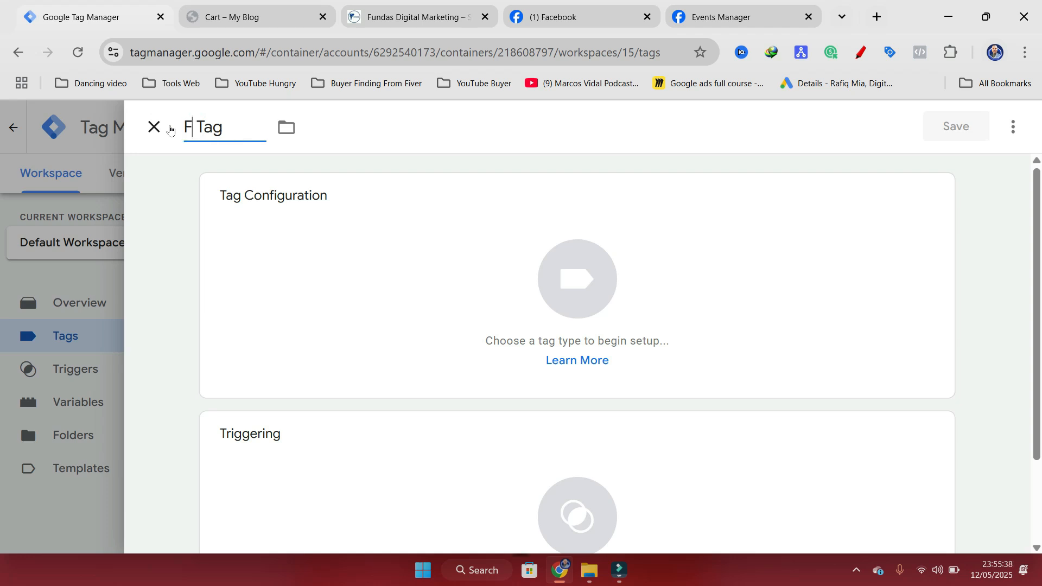
pyautogui.write('B E')
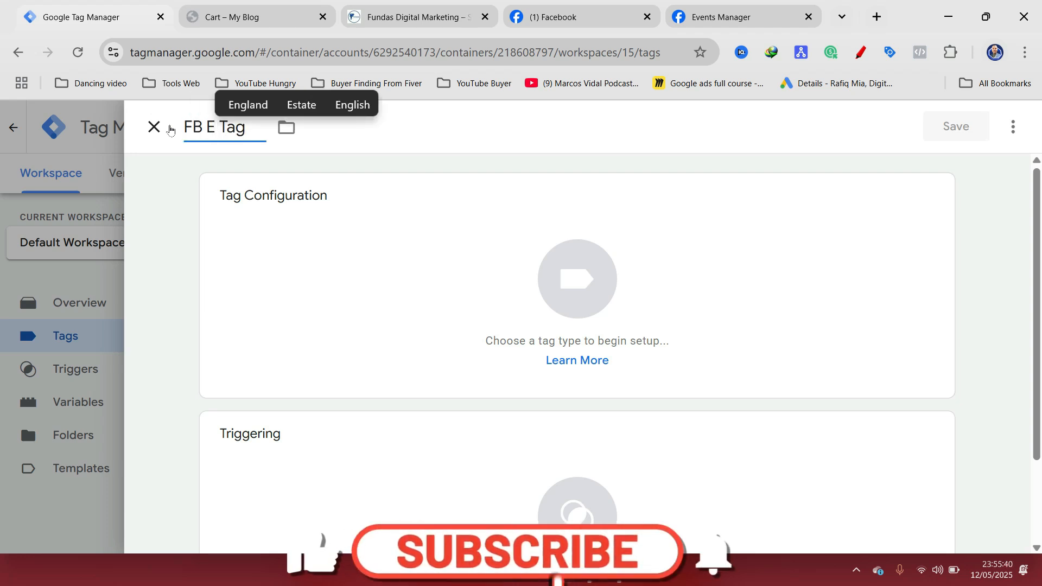
pyautogui.write('vent')
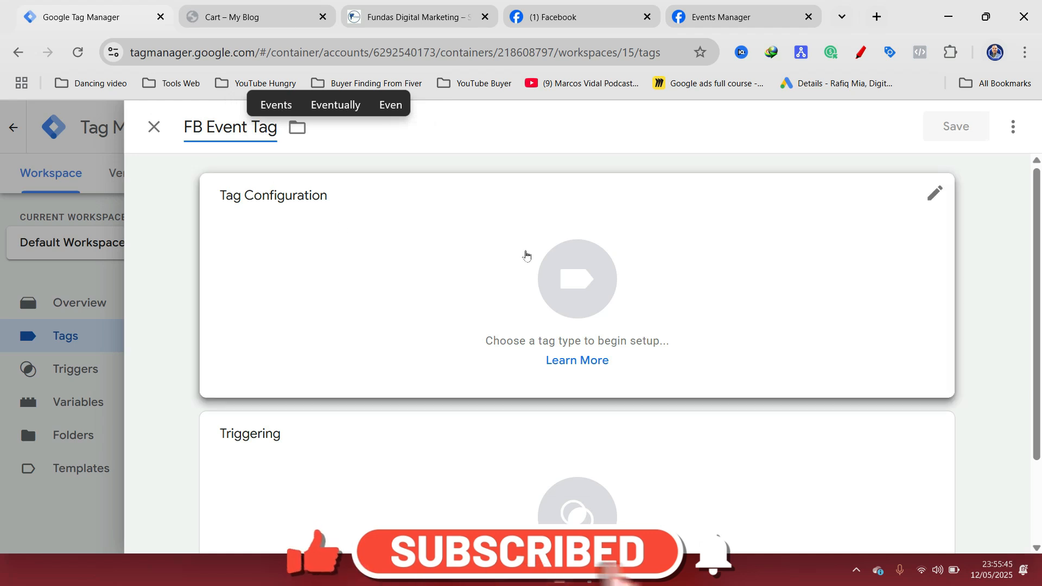
# Step: Examine the featured and custom tag types offered for the new tag's configuration
pyautogui.click(583, 283)
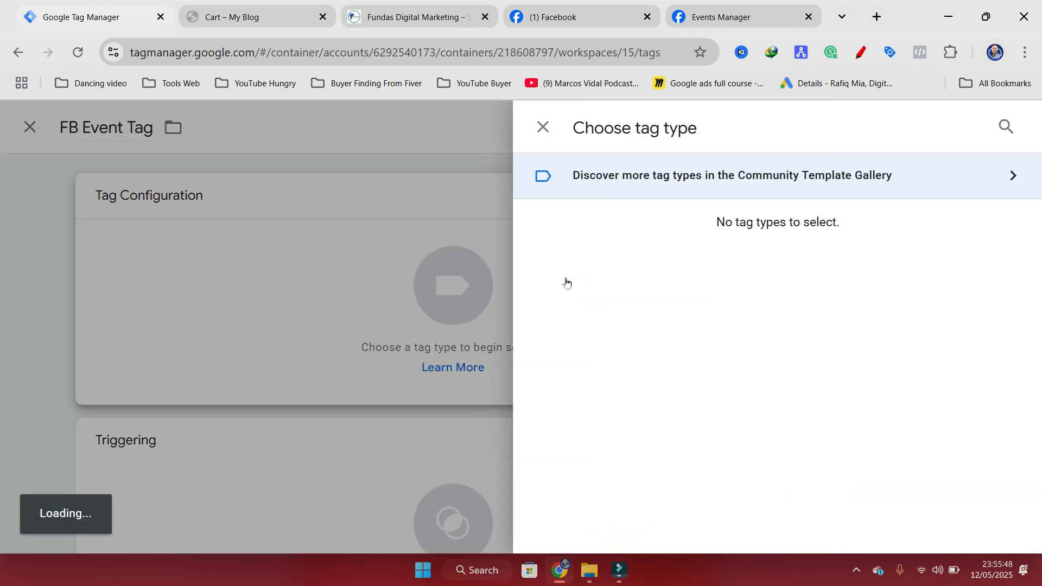
pyautogui.click(549, 130)
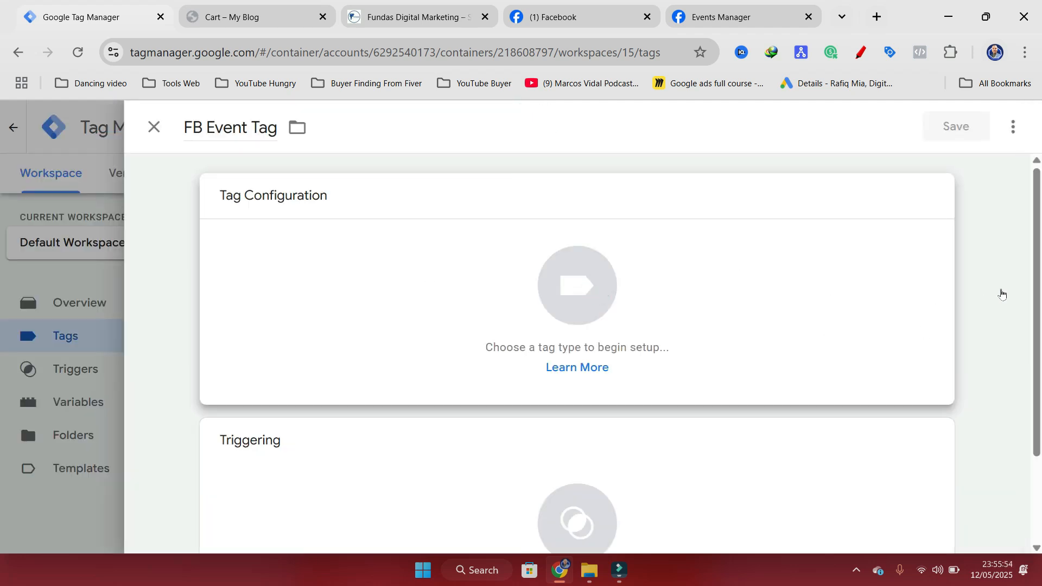
pyautogui.click(581, 288)
pyautogui.scroll(-9, 685, 302)
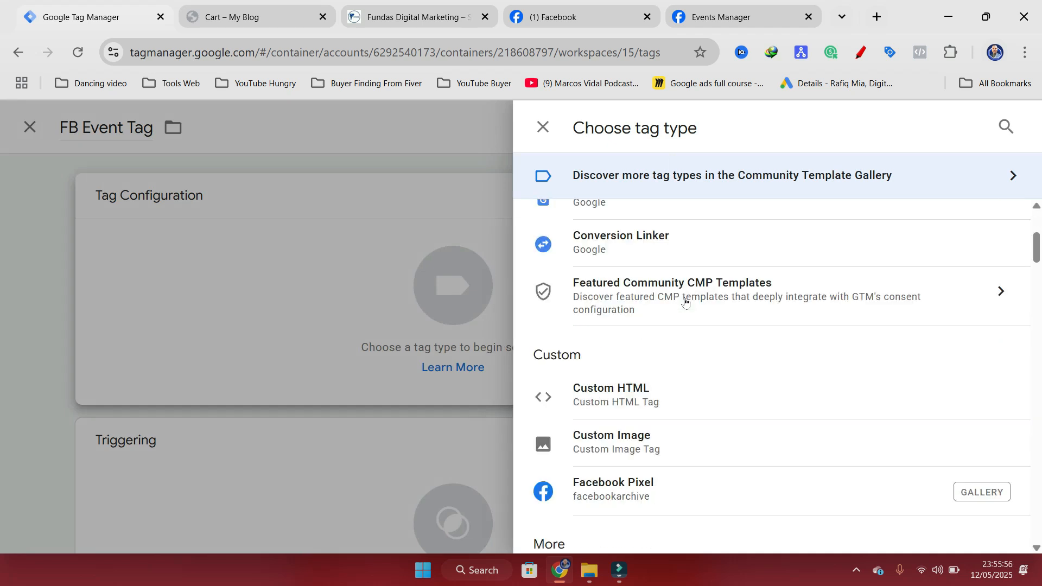
pyautogui.scroll(3, 695, 385)
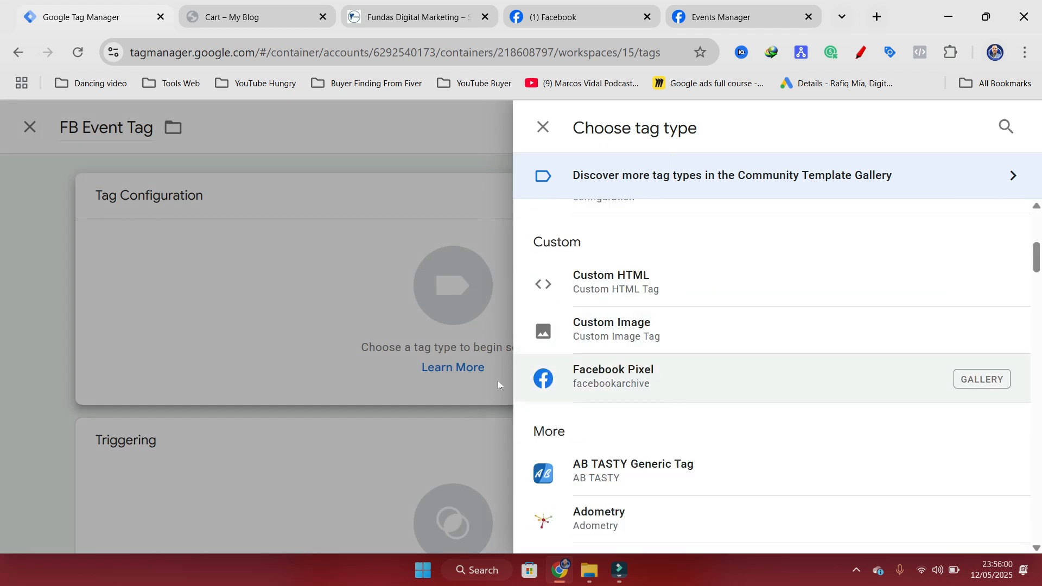
pyautogui.scroll(6, 630, 384)
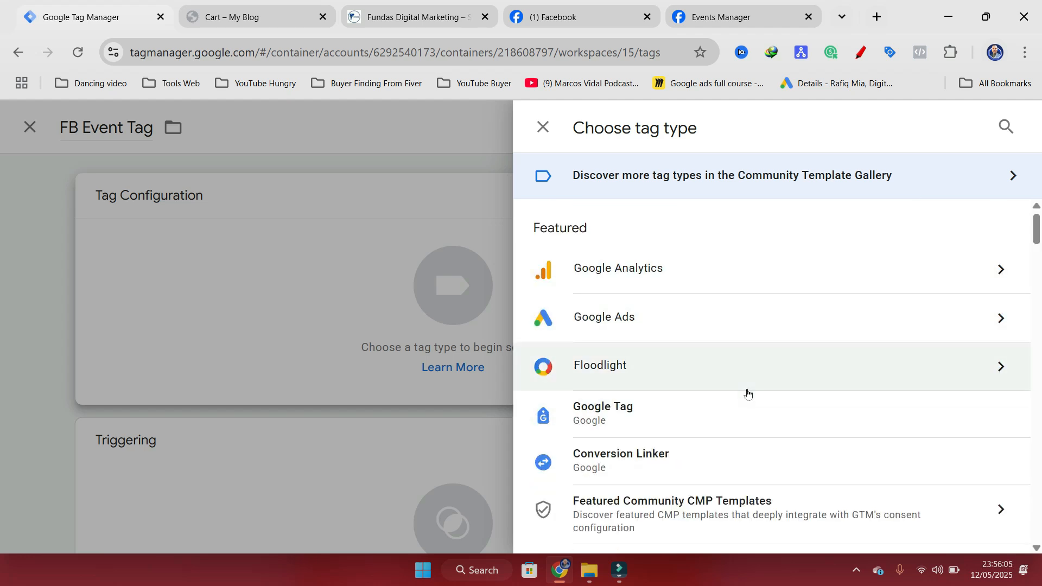
pyautogui.scroll(-5, 747, 391)
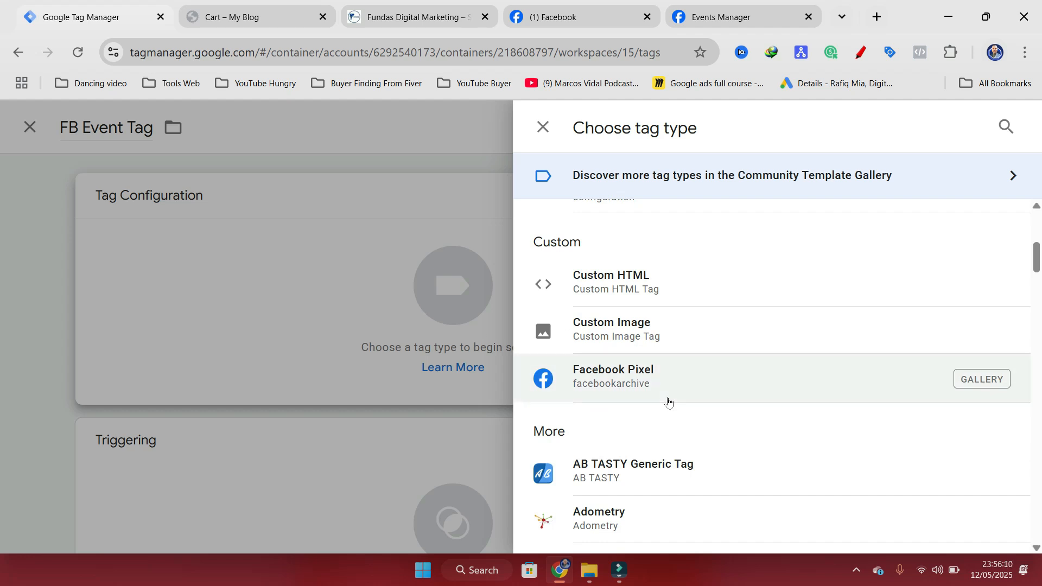
pyautogui.scroll(6, 670, 402)
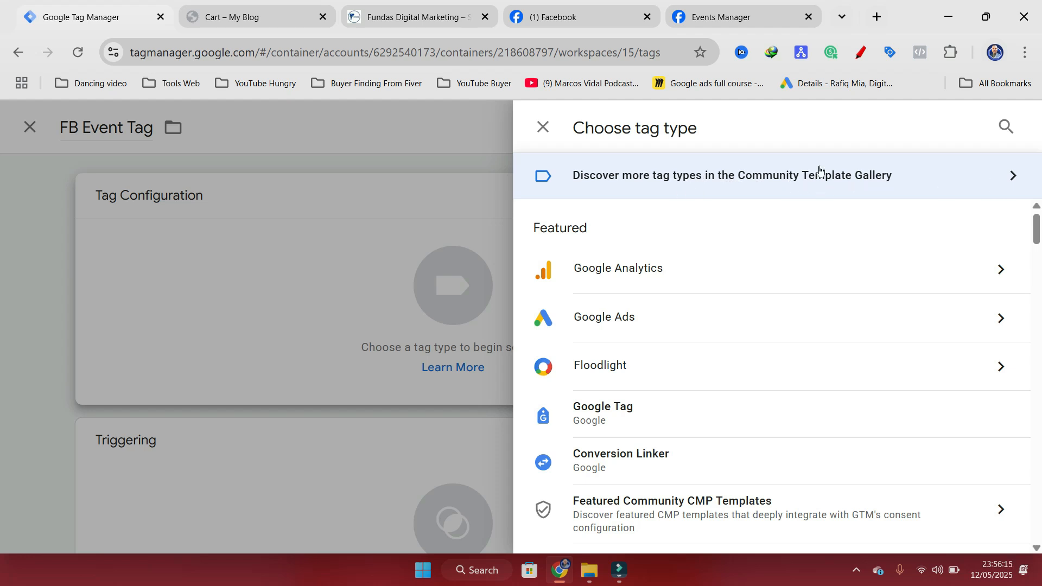
# Step: Search the Community Template Gallery for facebook tag templates, then return to the tag type selection
pyautogui.click(1013, 176)
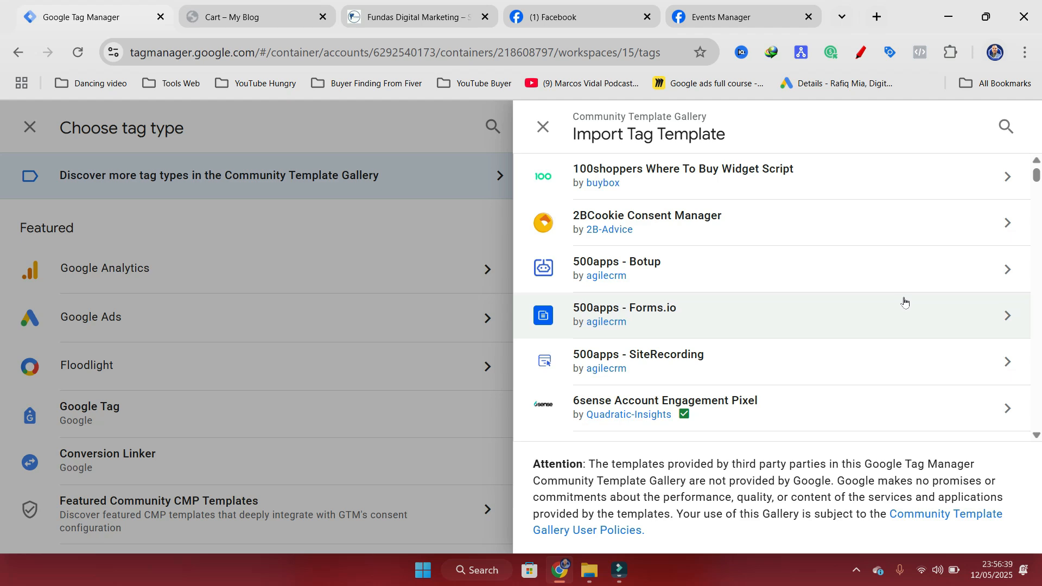
pyautogui.scroll(-15, 901, 310)
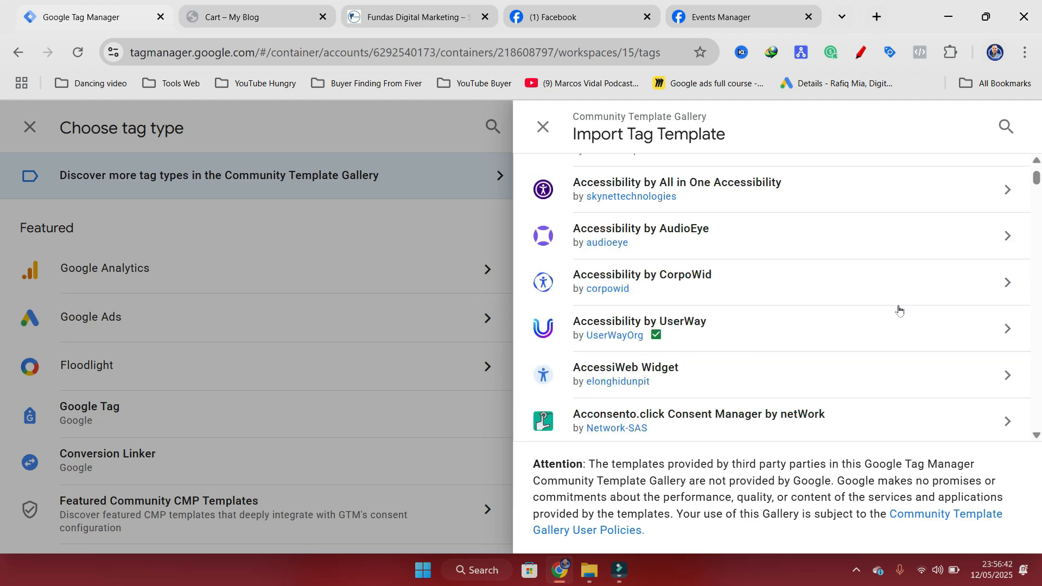
pyautogui.scroll(-5, 899, 310)
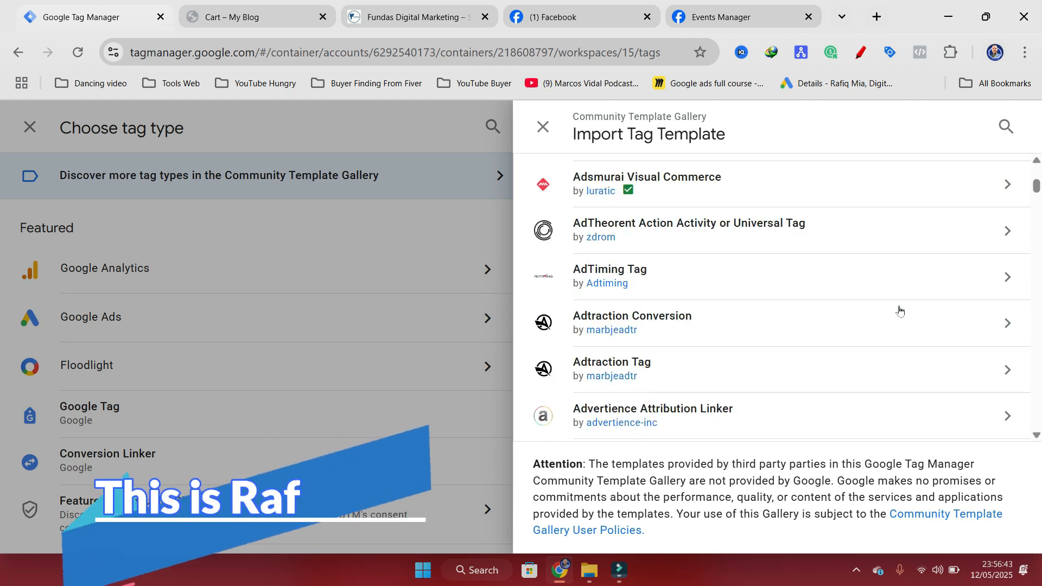
pyautogui.scroll(15, 899, 310)
pyautogui.scroll(1, 821, 266)
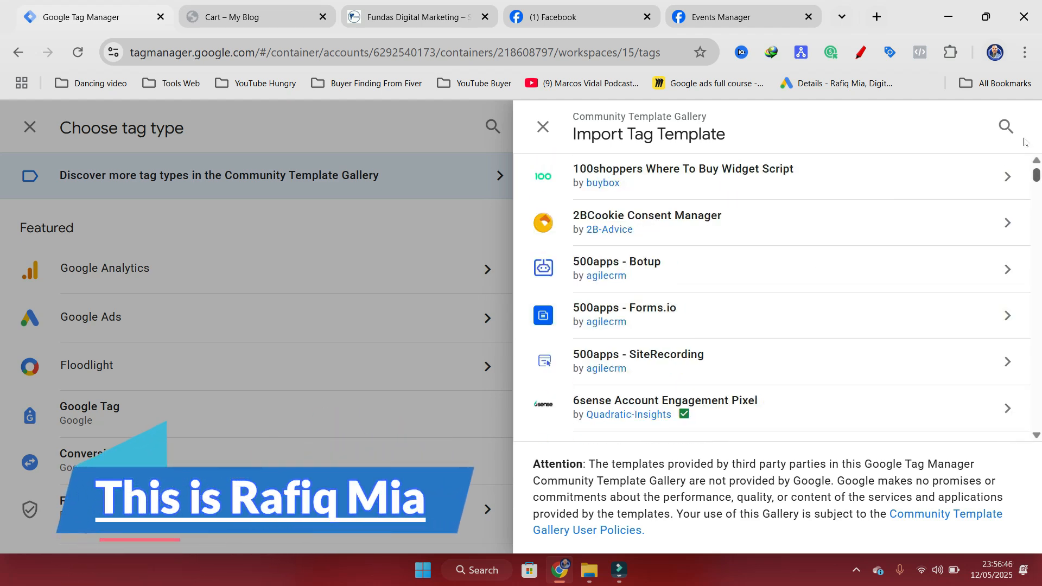
pyautogui.click(1006, 126)
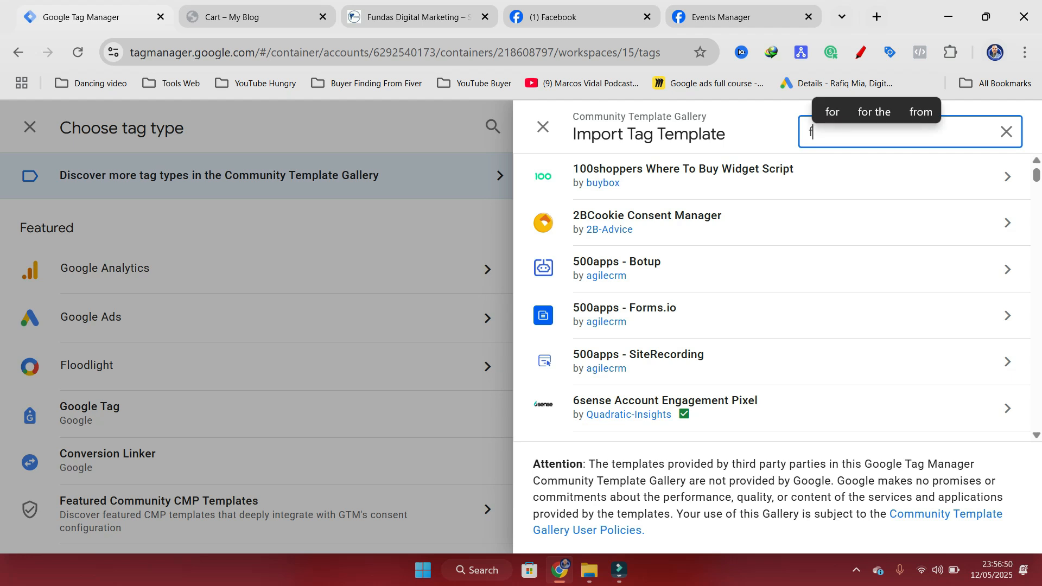
pyautogui.write('facebook')
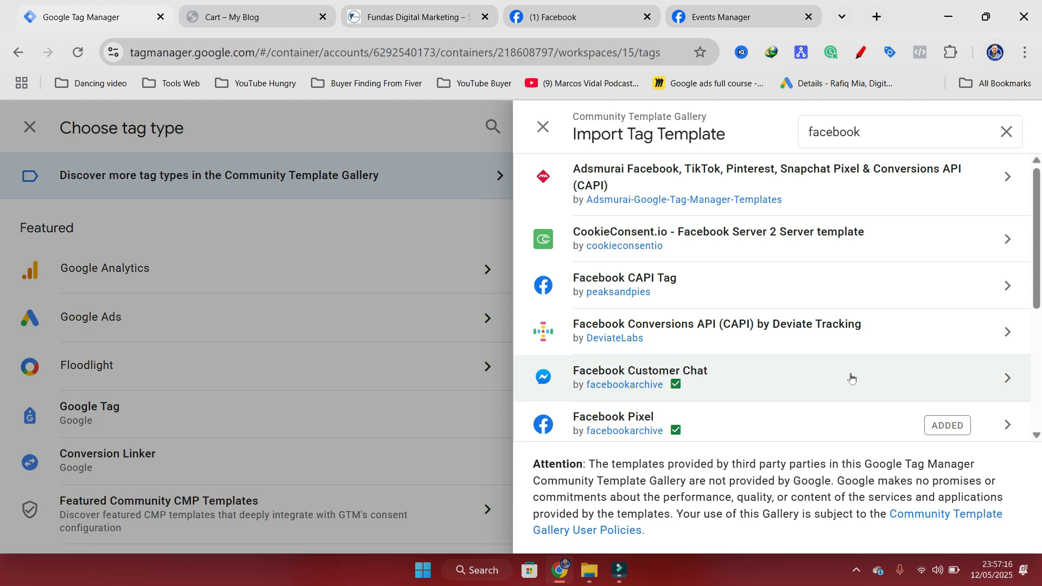
pyautogui.click(542, 127)
# Step: Choose the custom Facebook Pixel template by facebookarchive as the tag type
pyautogui.scroll(-6, 650, 434)
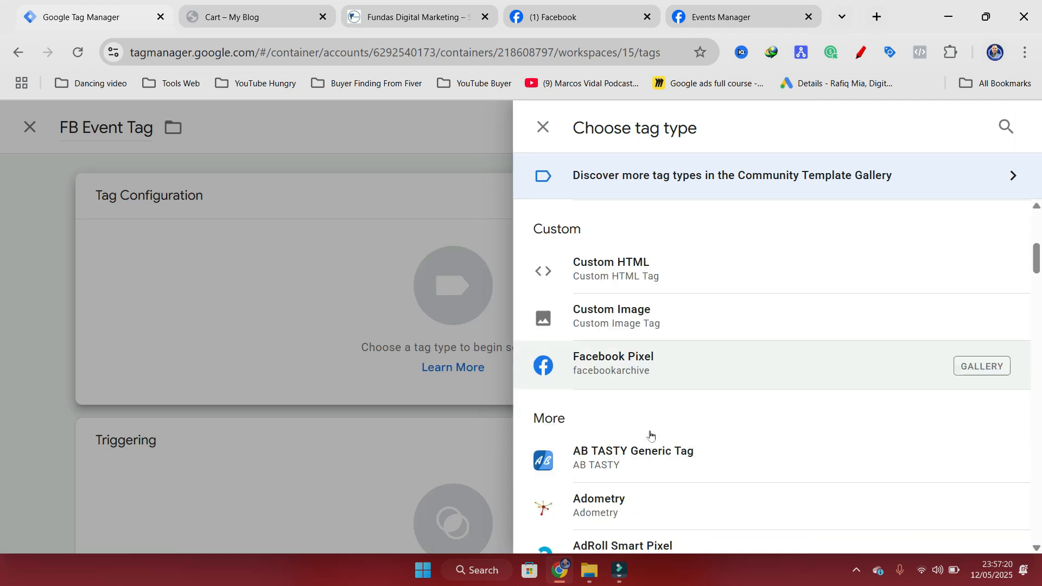
pyautogui.scroll(-3, 650, 434)
pyautogui.scroll(5, 702, 323)
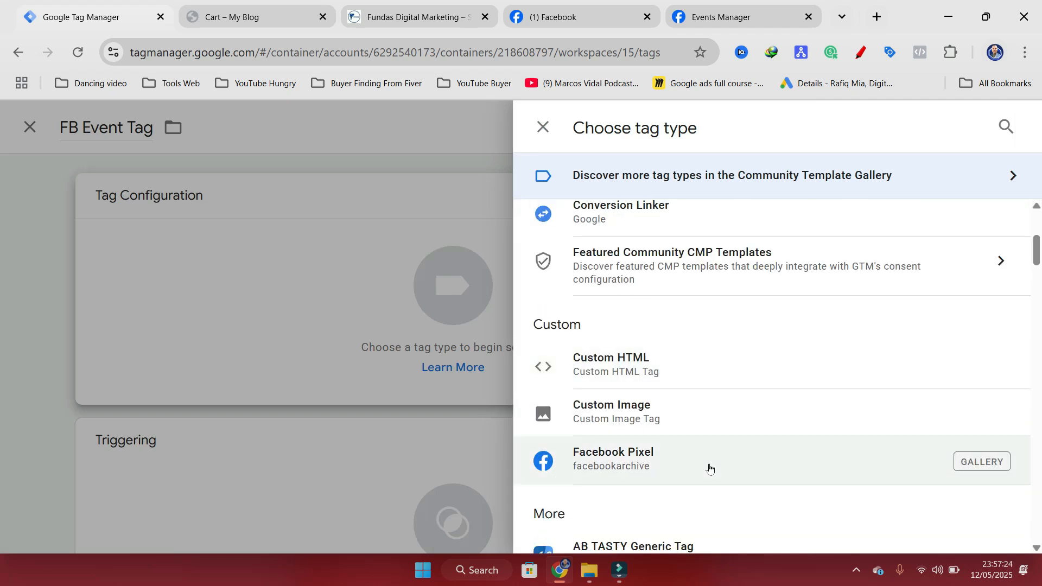
pyautogui.click(669, 462)
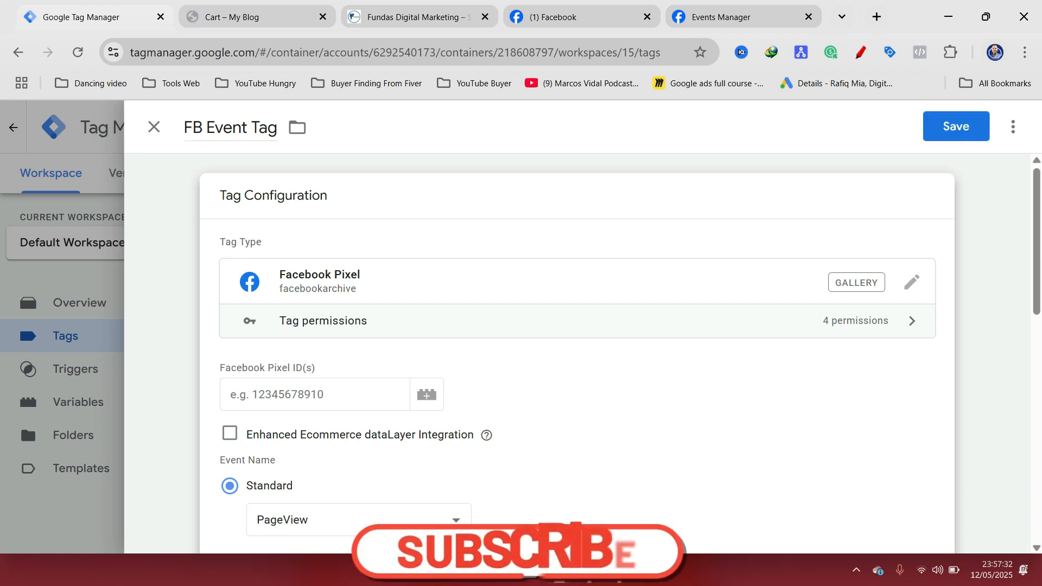
# Step: Copy the pixel's ID from Meta Events Manager into the Facebook Pixel ID(s) field of FB Event Tag
pyautogui.scroll(-1, 302, 396)
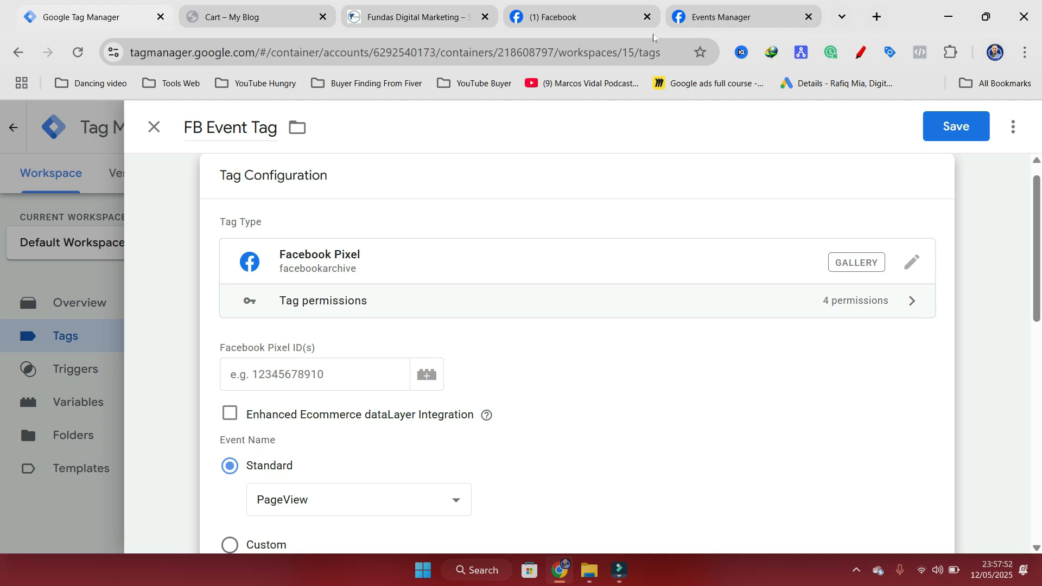
pyautogui.click(700, 19)
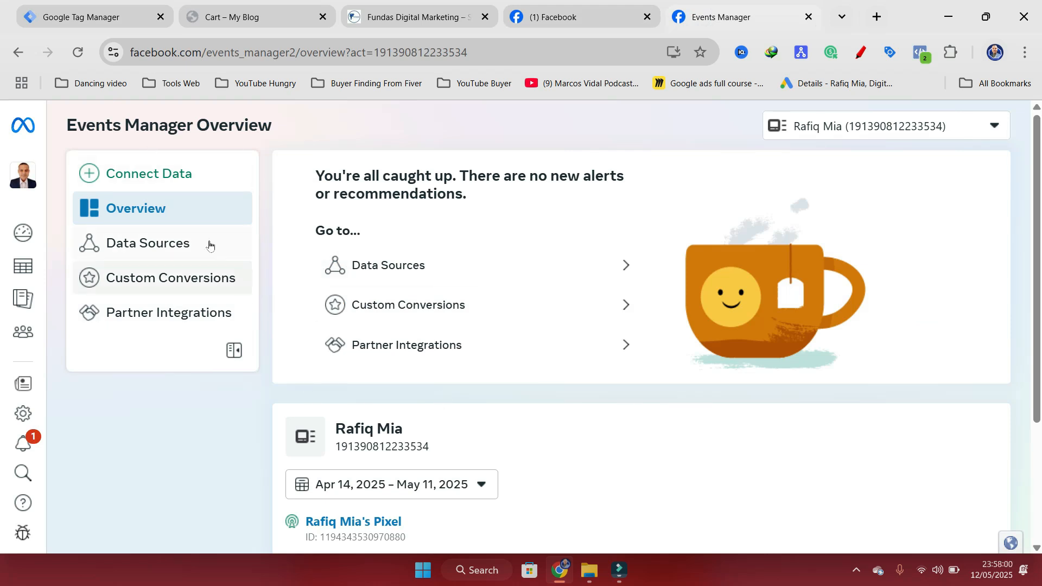
pyautogui.scroll(-2, 438, 446)
pyautogui.scroll(-1, 437, 445)
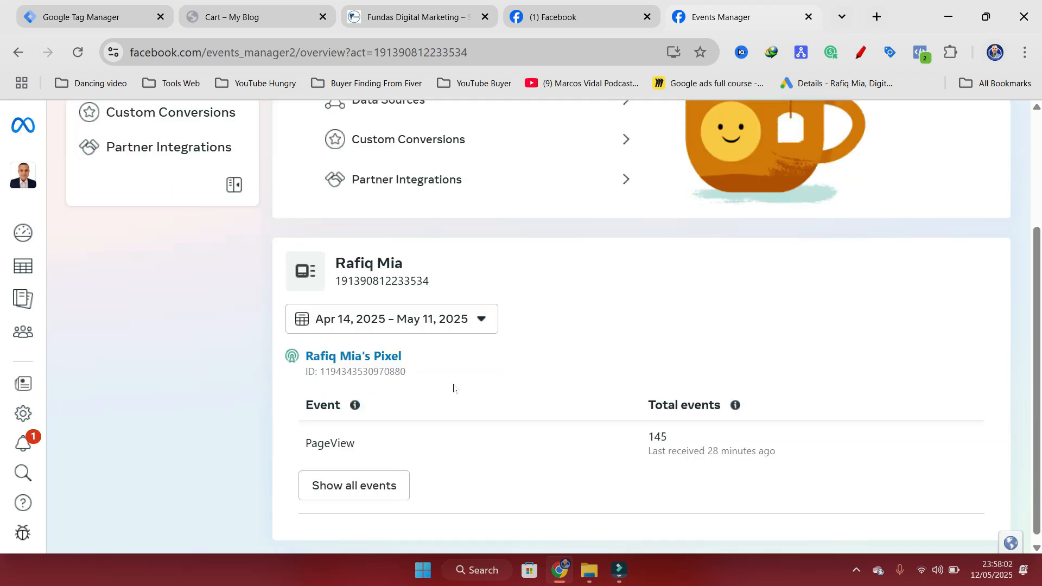
pyautogui.moveTo(415, 372); pyautogui.dragTo(325, 372)
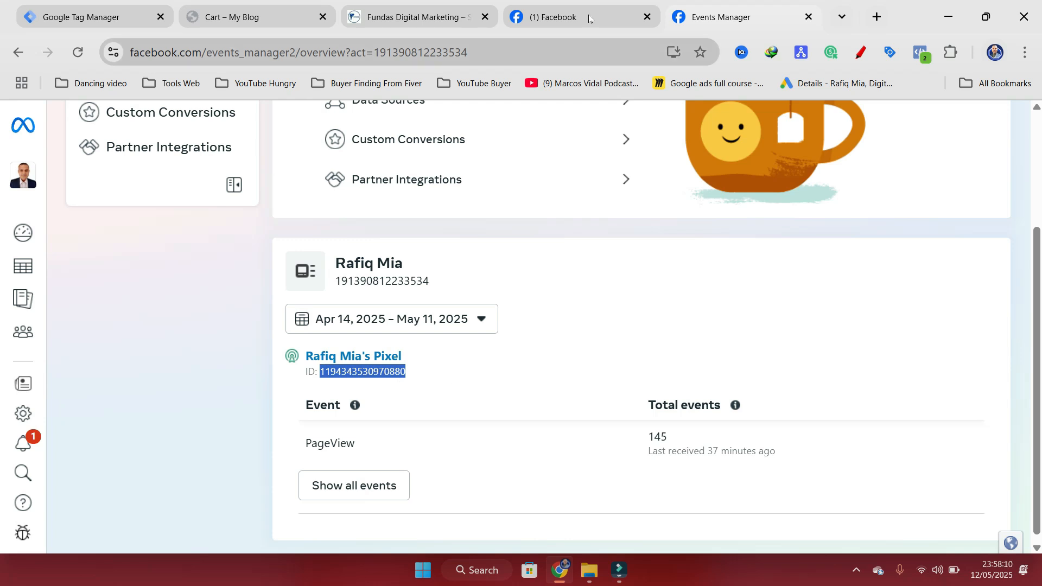
pyautogui.click(120, 17)
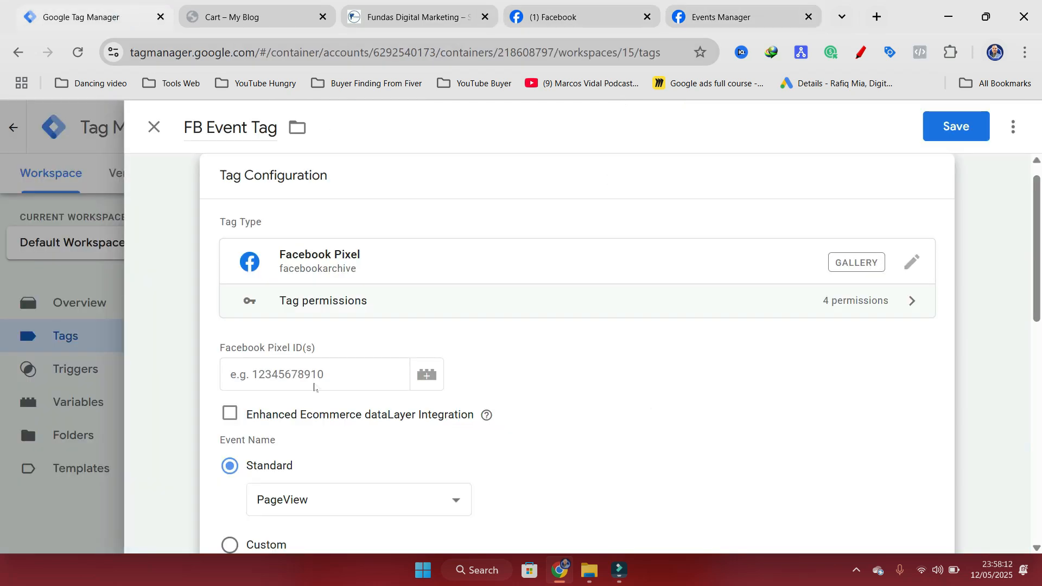
pyautogui.click(312, 374)
pyautogui.hotkey('ctrl', 'v')
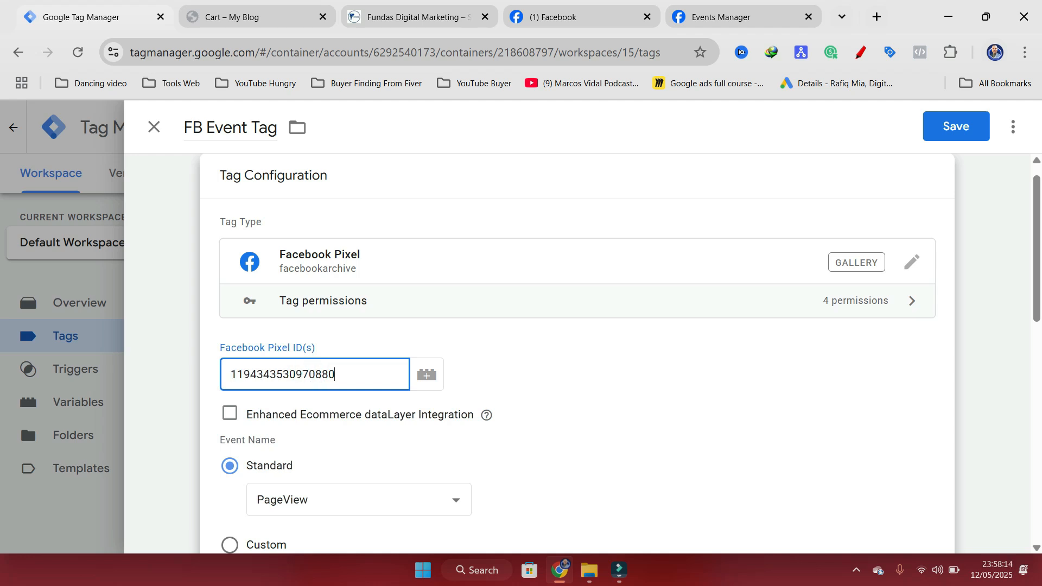
pyautogui.scroll(-3, 356, 403)
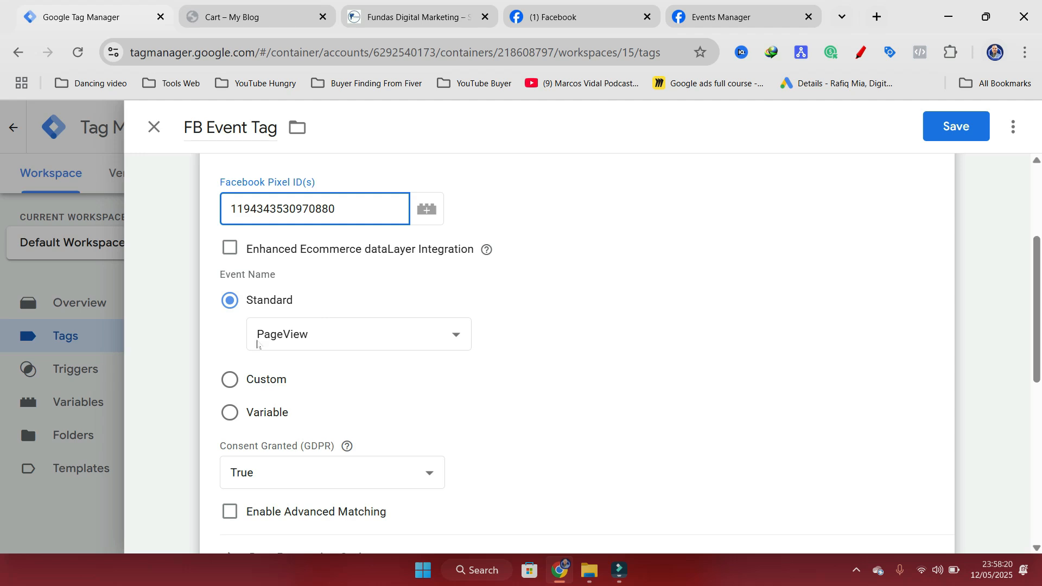
# Step: Set the standard event name of FB Event Tag to Contact
pyautogui.click(459, 341)
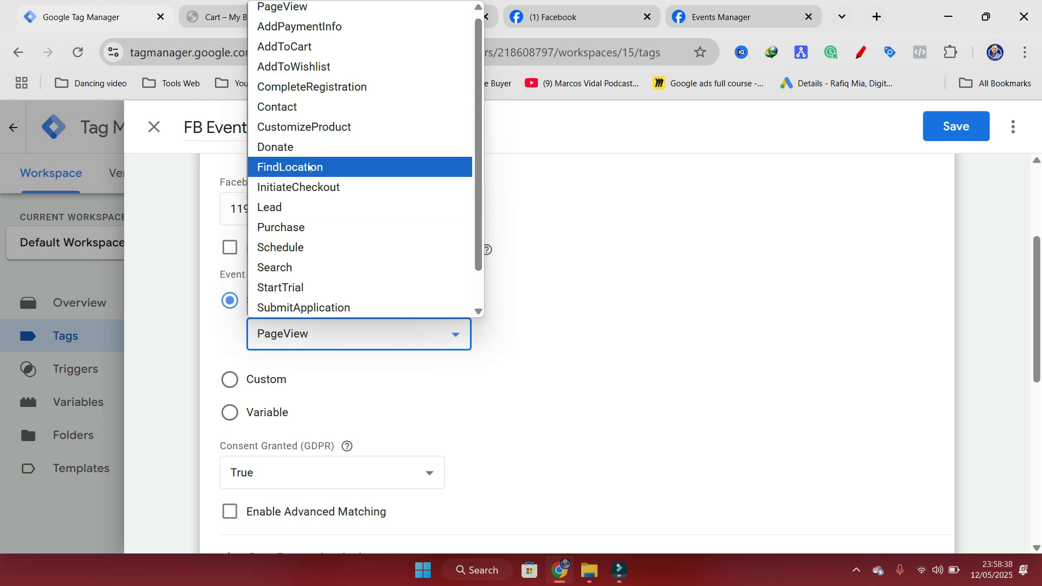
pyautogui.click(280, 109)
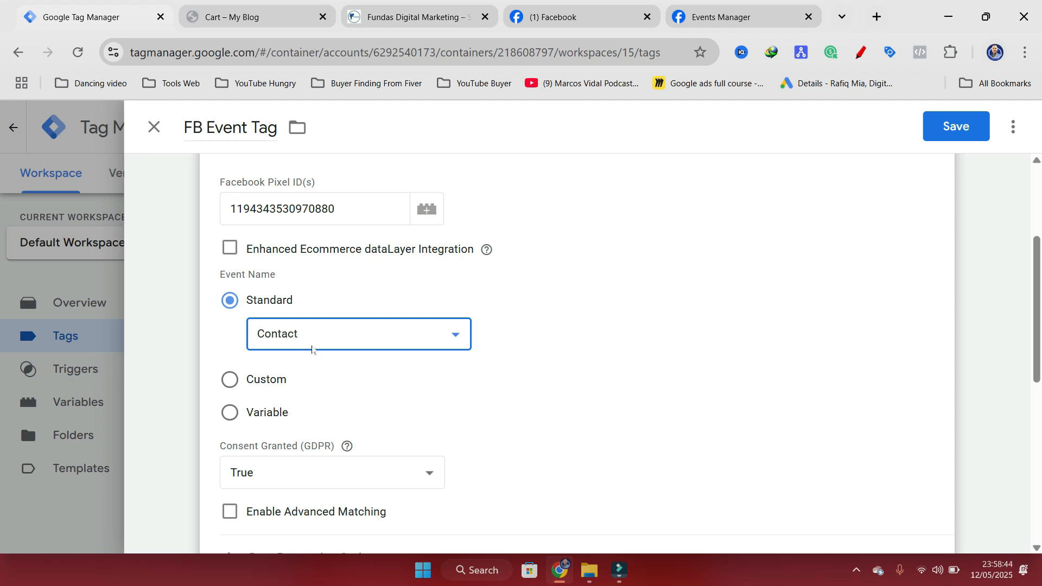
pyautogui.scroll(-2, 309, 322)
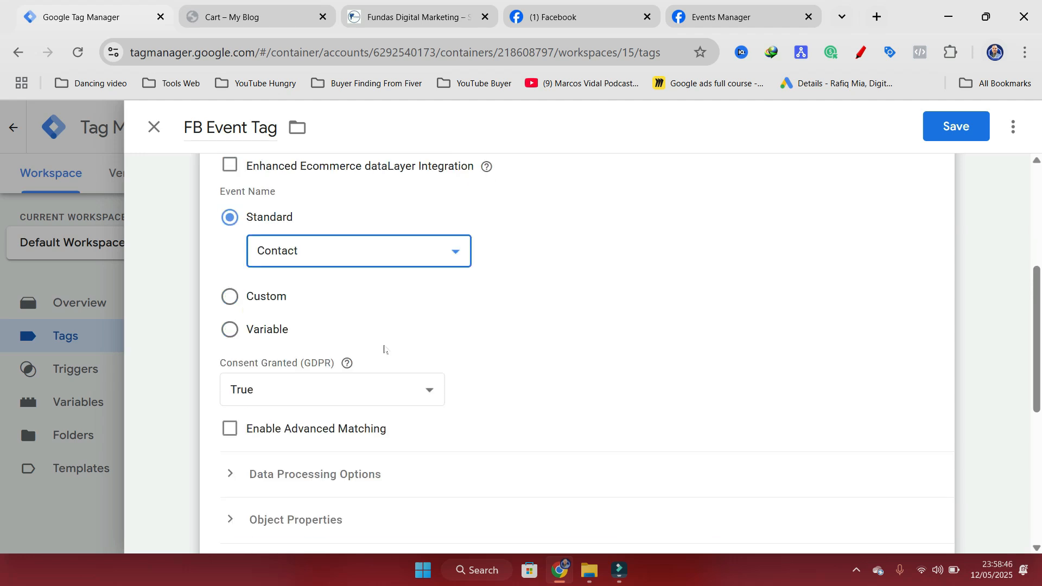
pyautogui.scroll(-3, 369, 304)
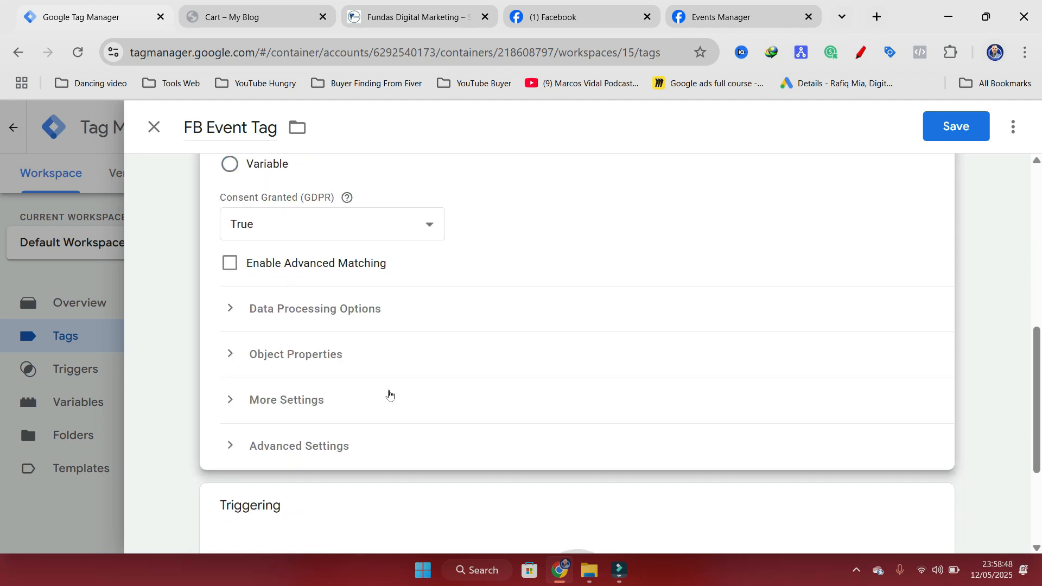
pyautogui.scroll(-3, 391, 387)
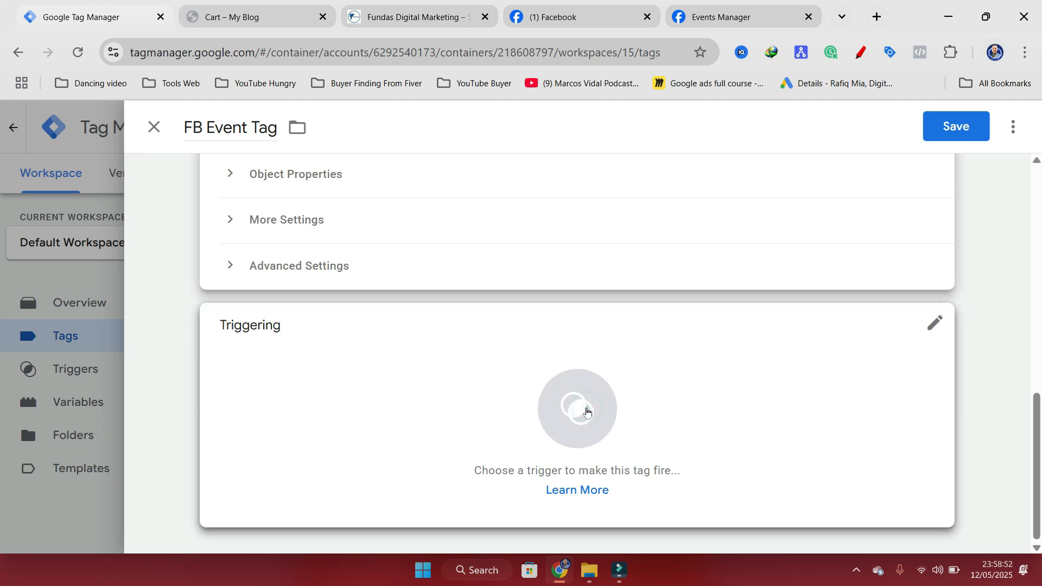
pyautogui.click(586, 411)
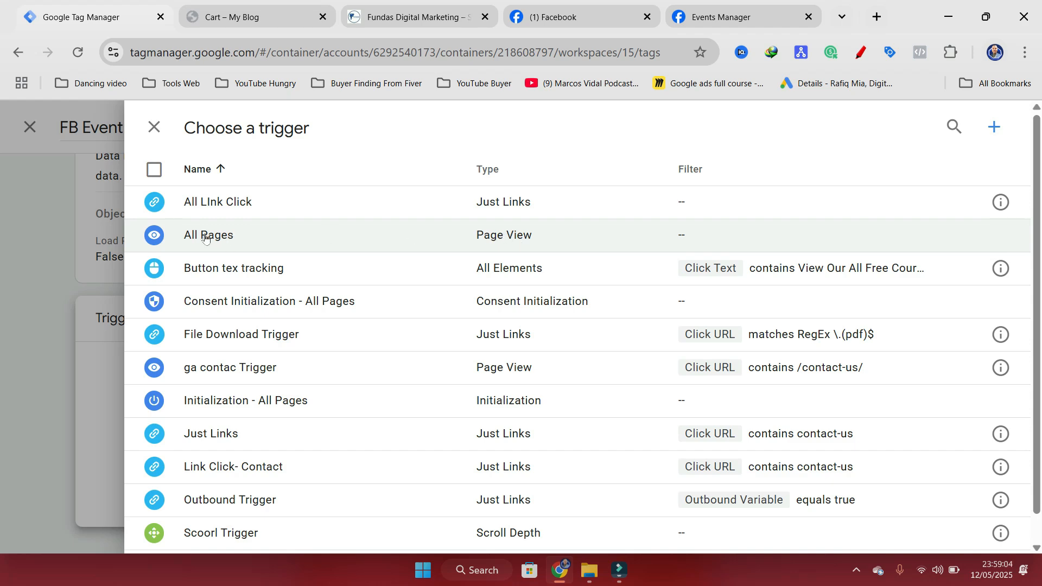
pyautogui.click(397, 239)
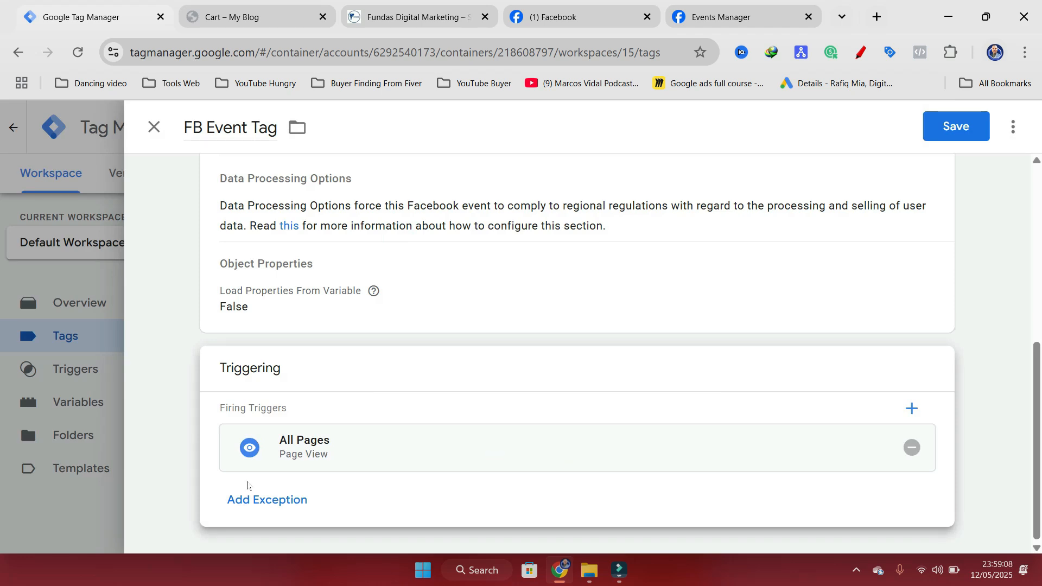
pyautogui.click(913, 448)
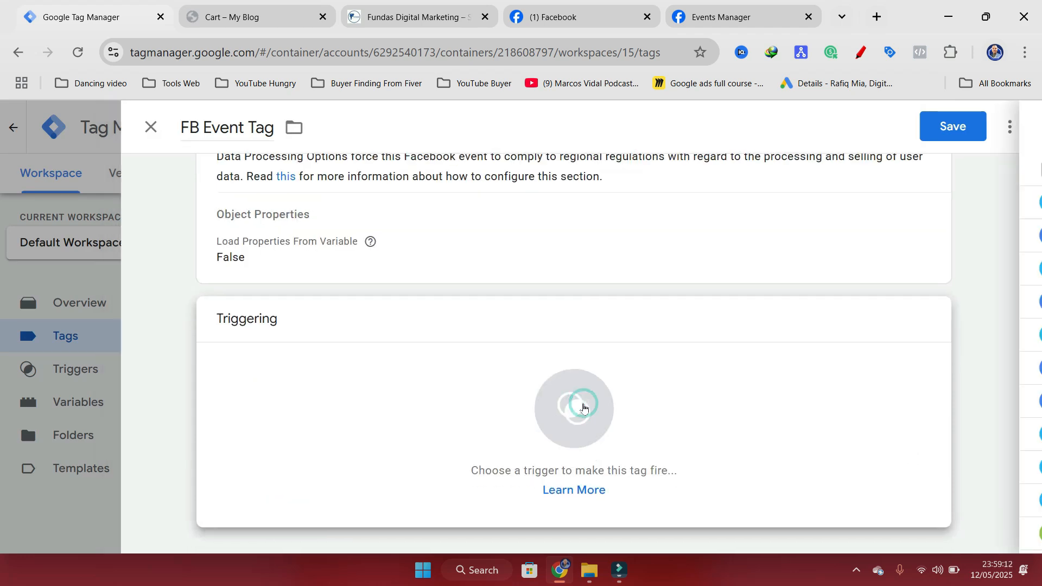
# Step: Create a new Page View trigger for the tag that fires on Some Page Views
pyautogui.click(586, 409)
pyautogui.scroll(-1, 432, 437)
pyautogui.scroll(1, 430, 433)
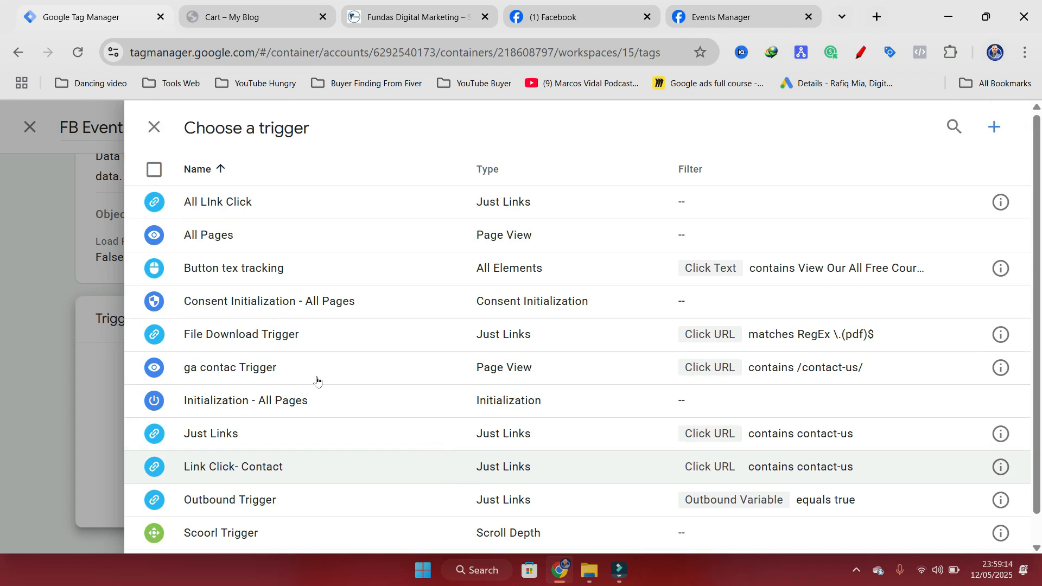
pyautogui.click(997, 129)
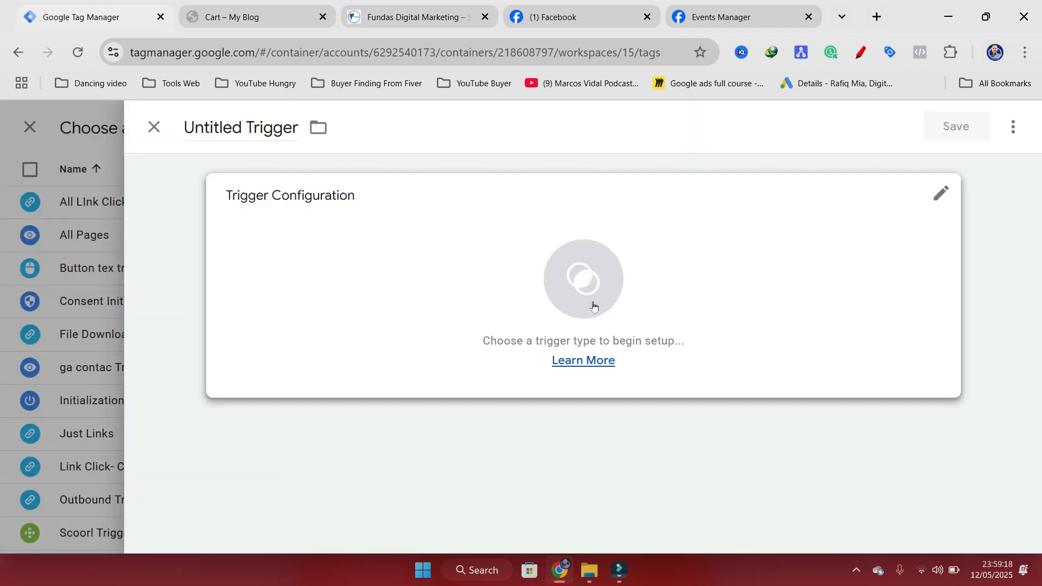
pyautogui.click(588, 288)
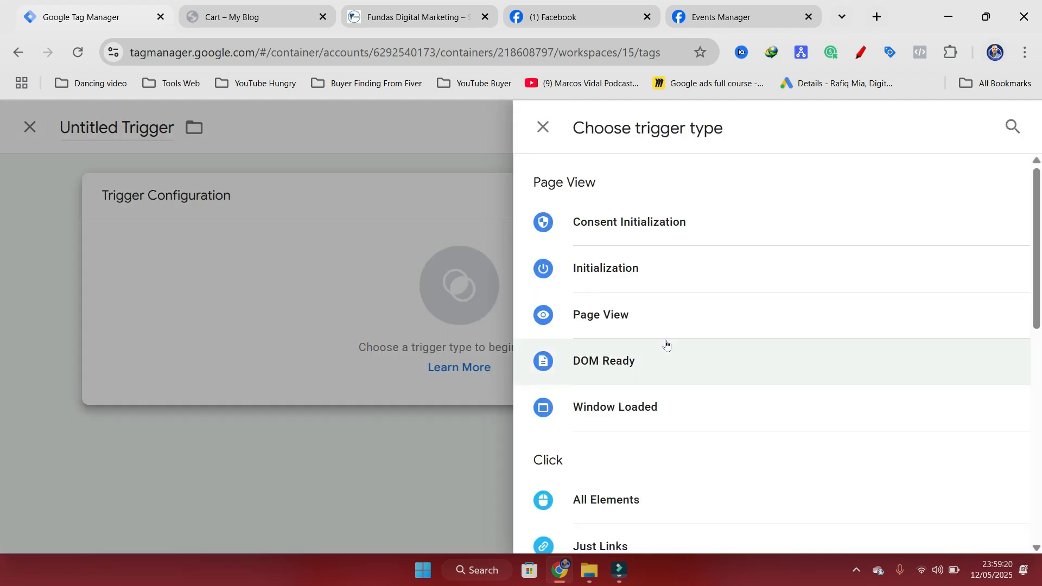
pyautogui.click(590, 312)
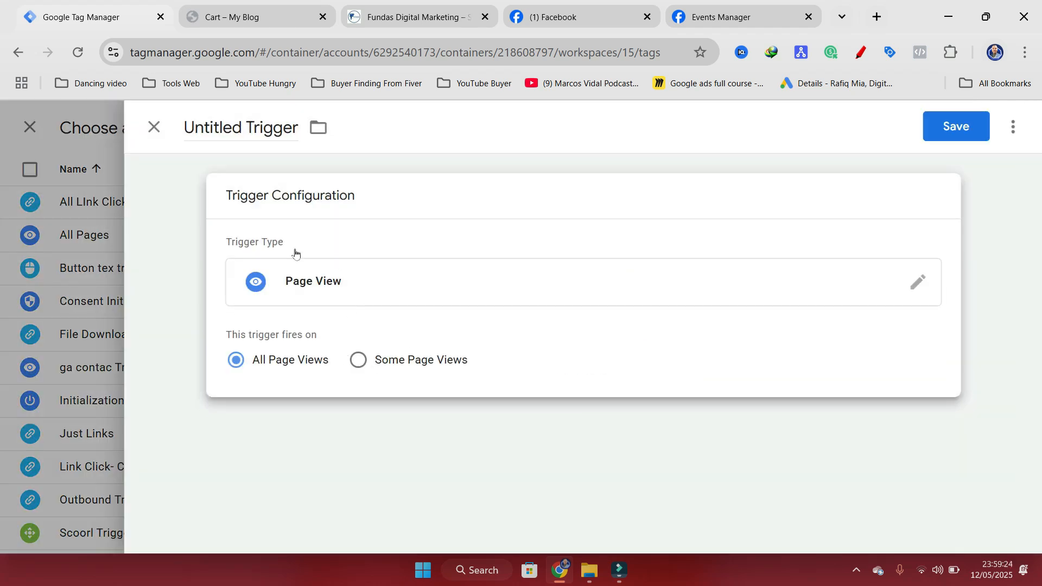
pyautogui.click(435, 368)
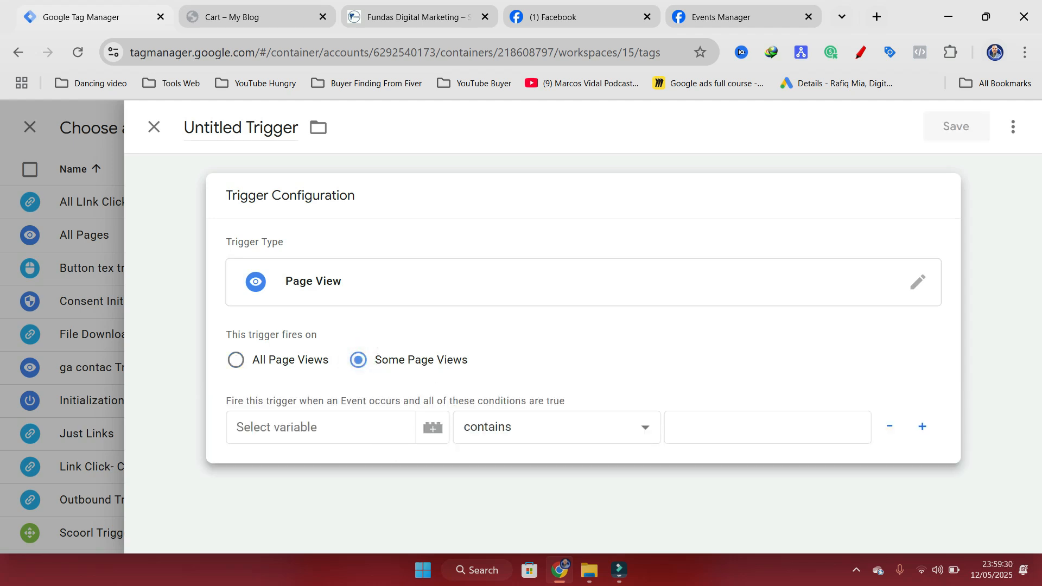
# Step: Use {{Click URL}} as the variable in the trigger's firing condition
pyautogui.click(314, 428)
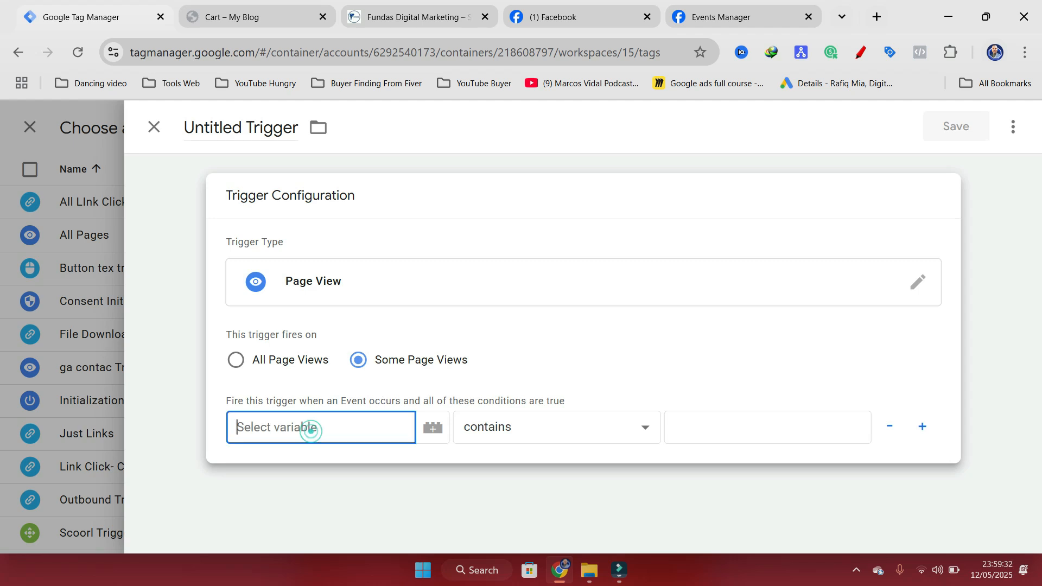
pyautogui.scroll(-2, 363, 475)
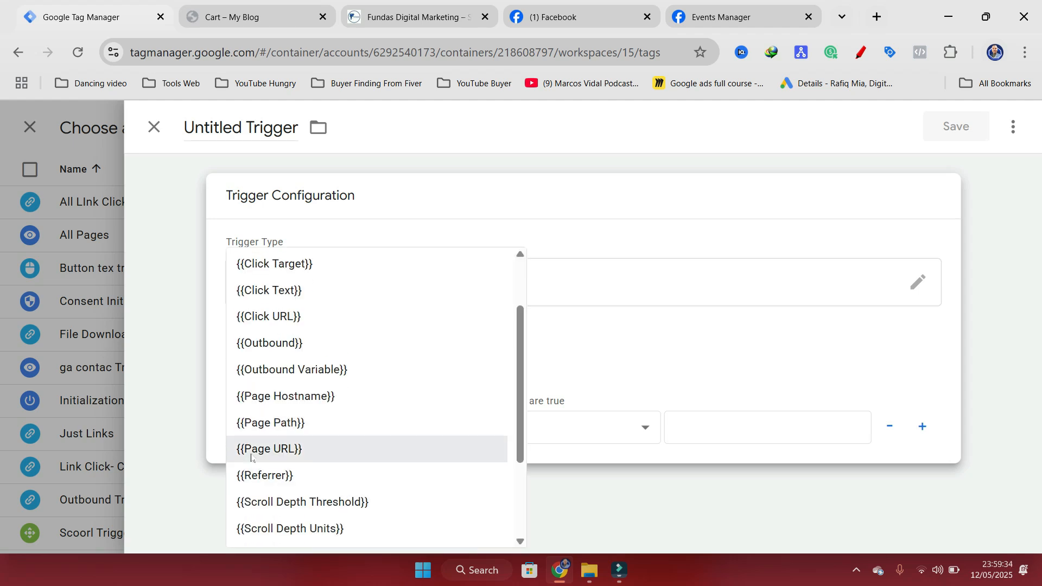
pyautogui.click(258, 319)
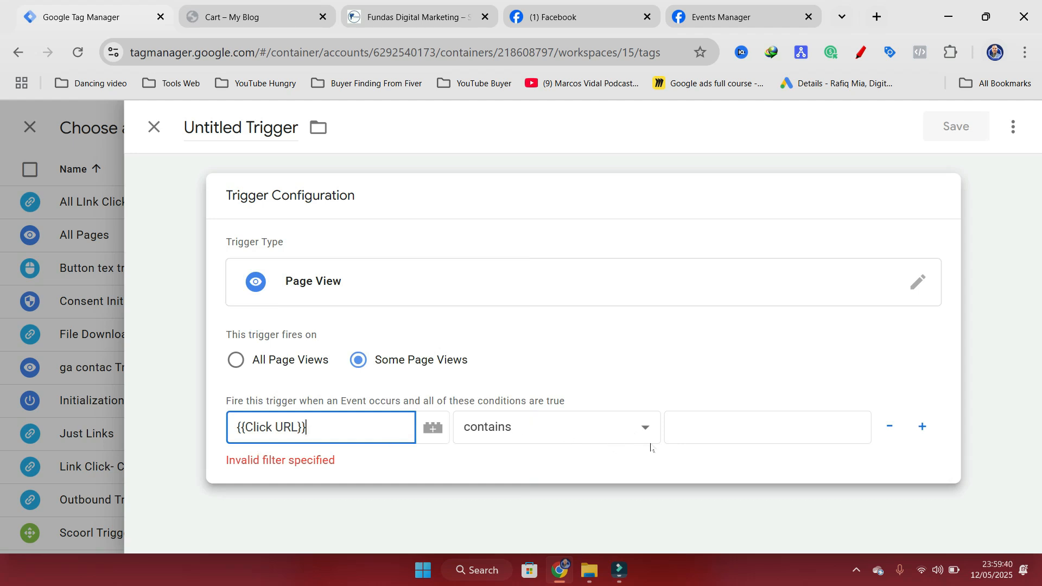
# Step: Copy contact-us/ from the address of the Fundas Digital Marketing contact page into the trigger condition's value
pyautogui.click(714, 427)
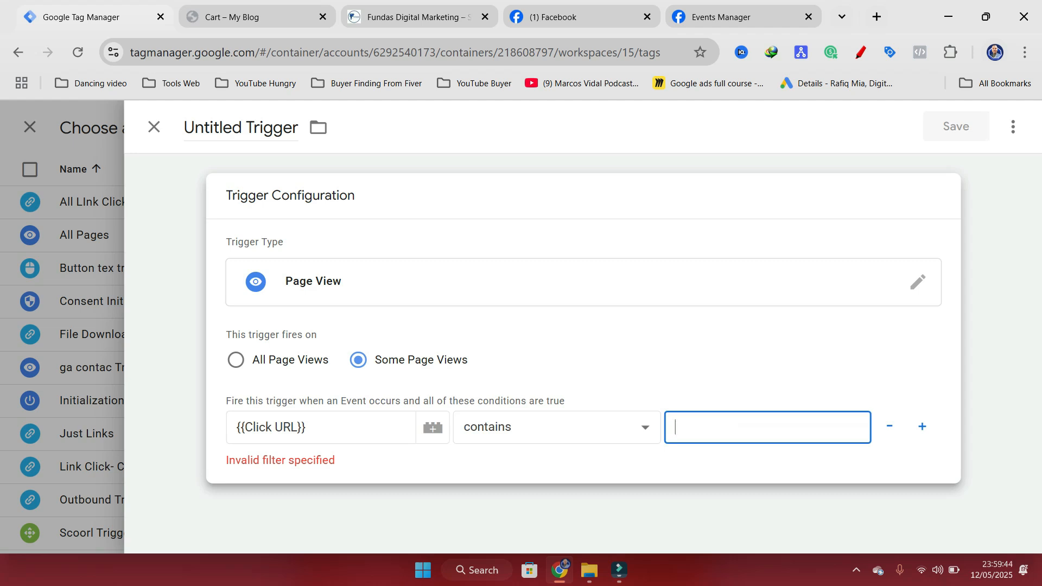
pyautogui.click(456, 11)
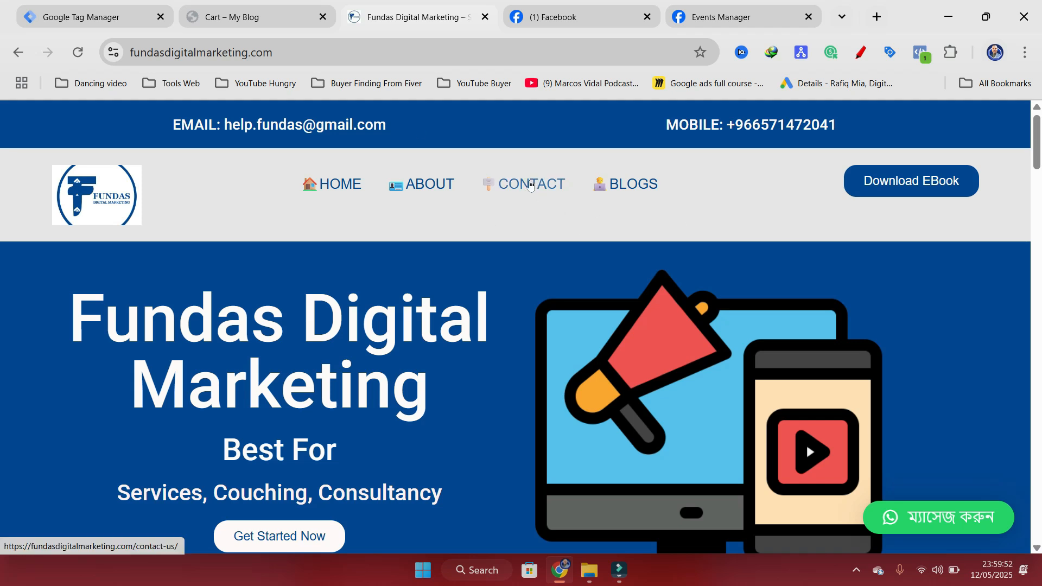
pyautogui.click(513, 193)
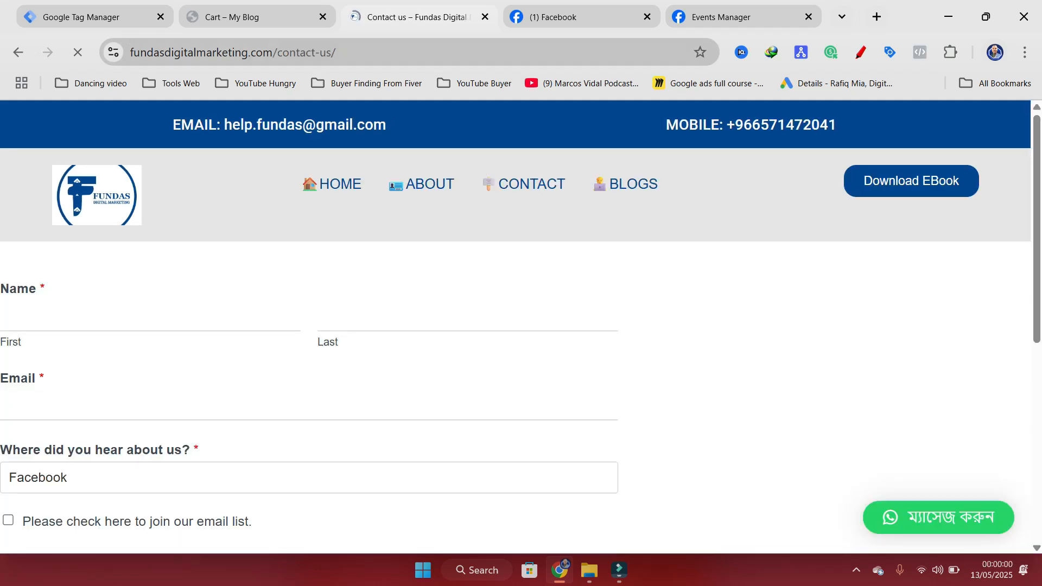
pyautogui.moveTo(347, 53); pyautogui.dragTo(287, 54)
pyautogui.rightClick(358, 55)
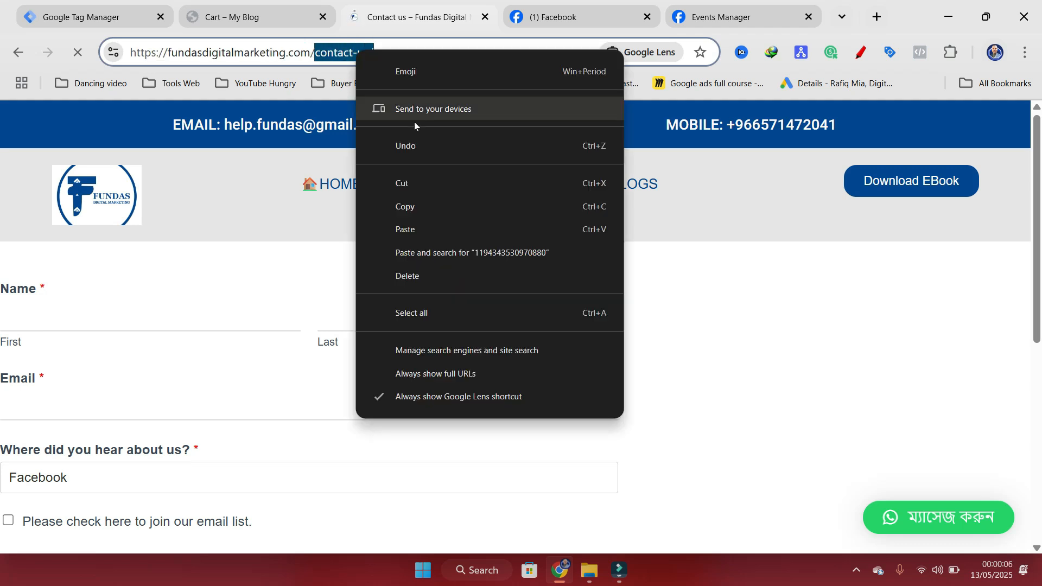
pyautogui.click(415, 203)
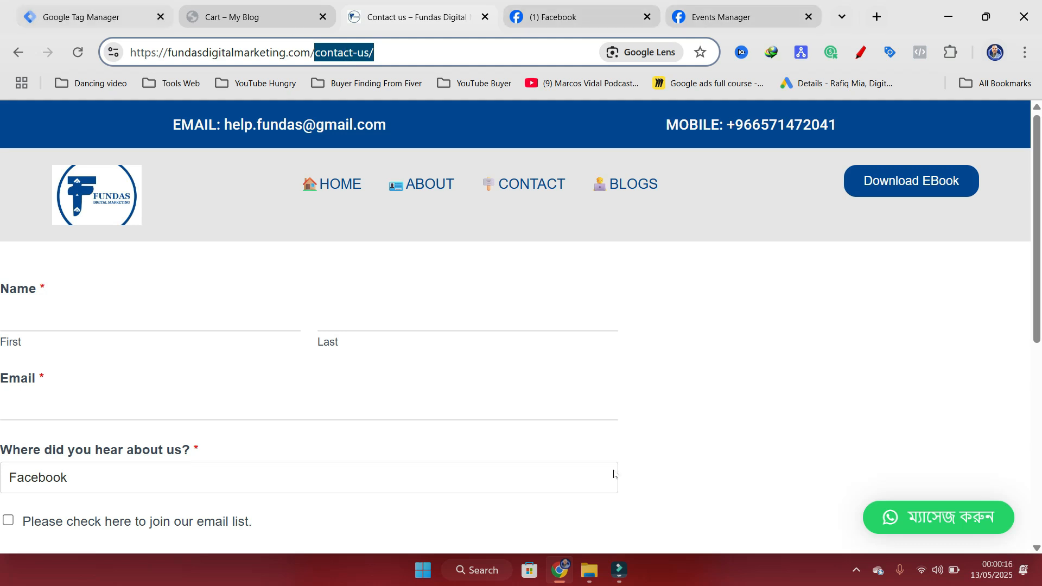
pyautogui.click(93, 18)
pyautogui.click(728, 426)
pyautogui.hotkey('ctrl', 'v')
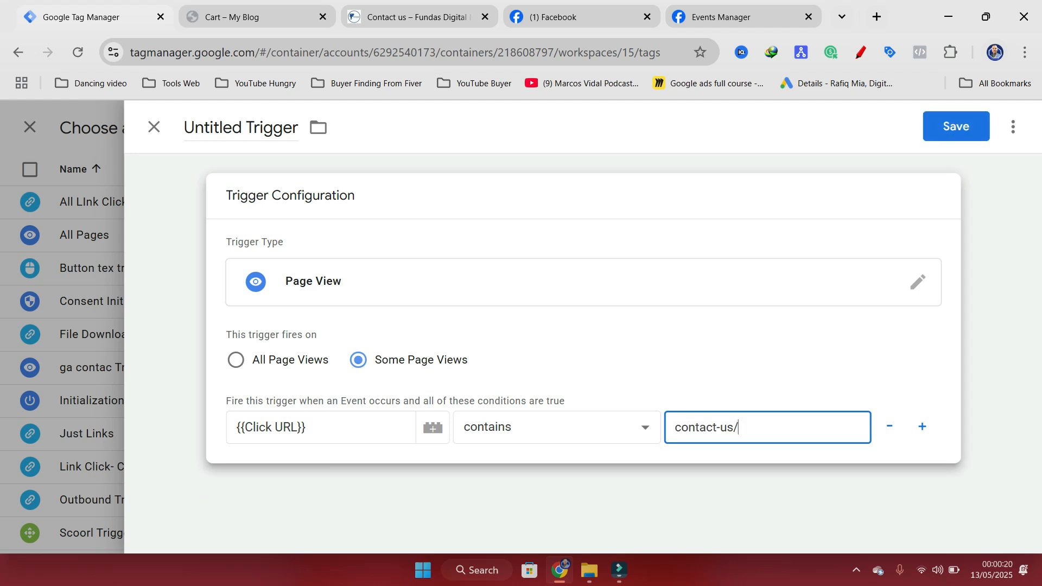
# Step: Save the trigger under the name FB Event Trigger, and save FB Event Tag with it
pyautogui.doubleClick(233, 127)
pyautogui.write('FB ')
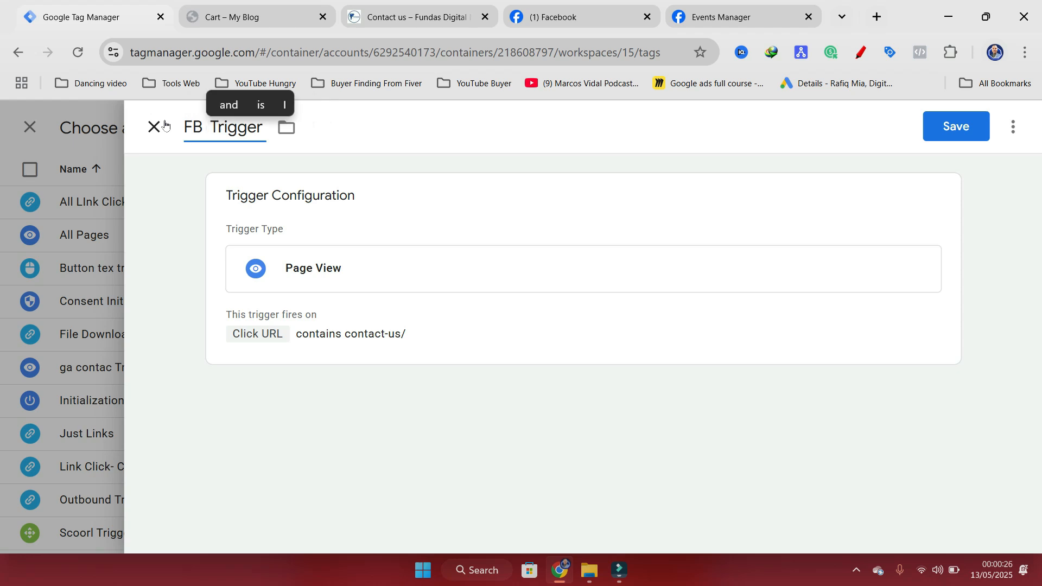
pyautogui.write('Even')
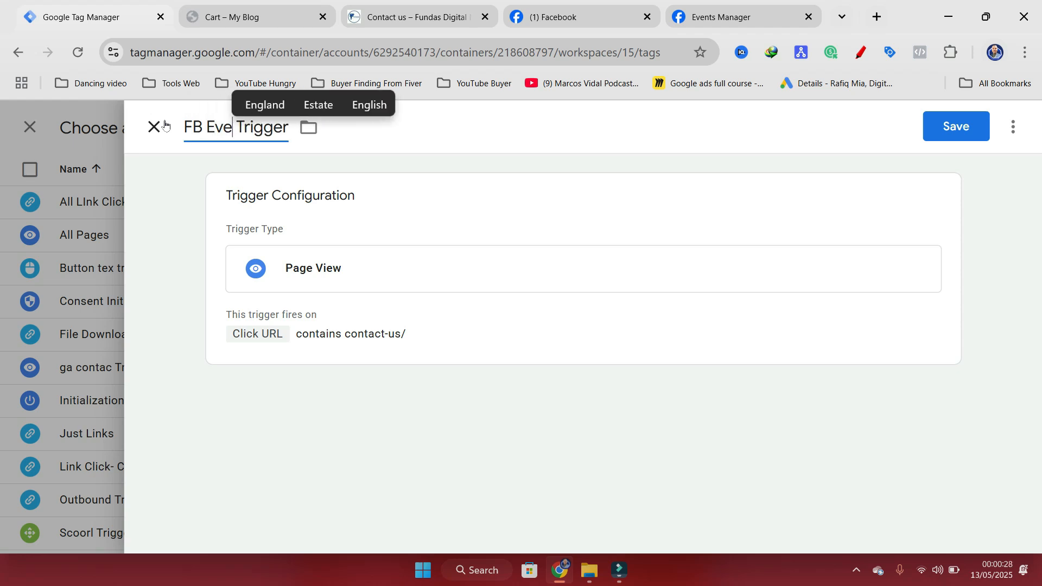
pyautogui.write('t')
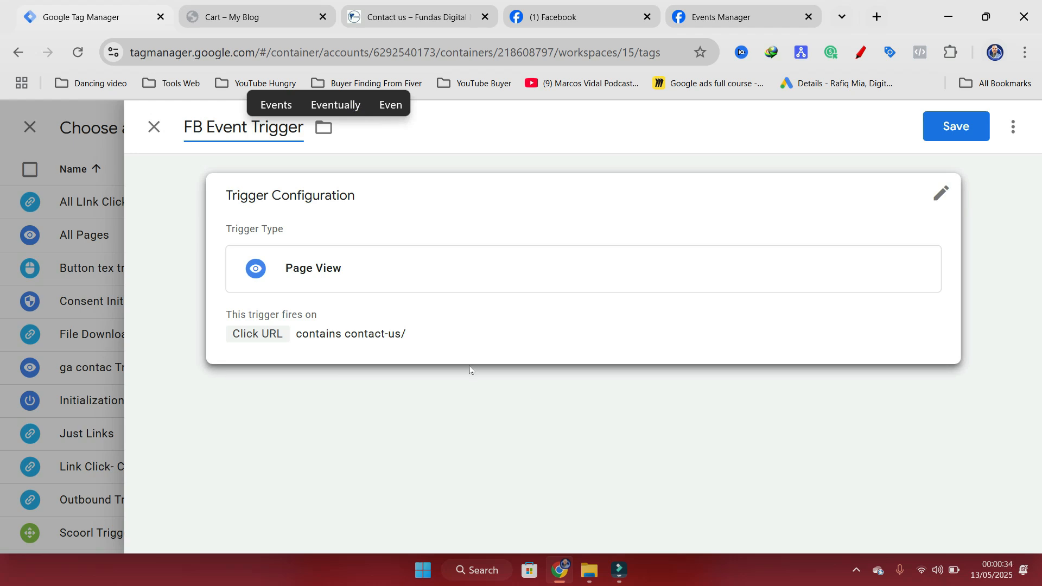
pyautogui.click(964, 127)
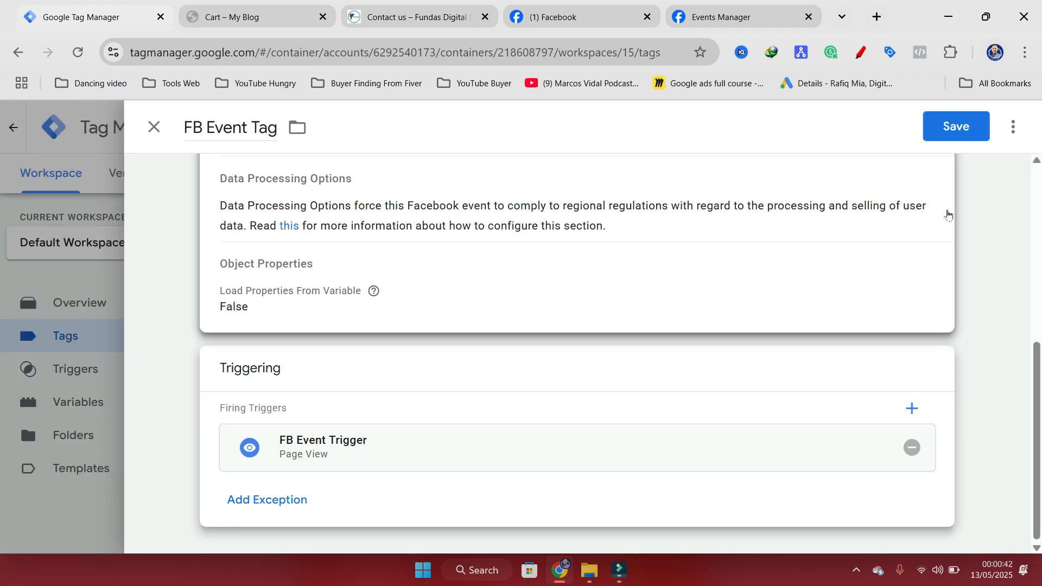
pyautogui.click(952, 133)
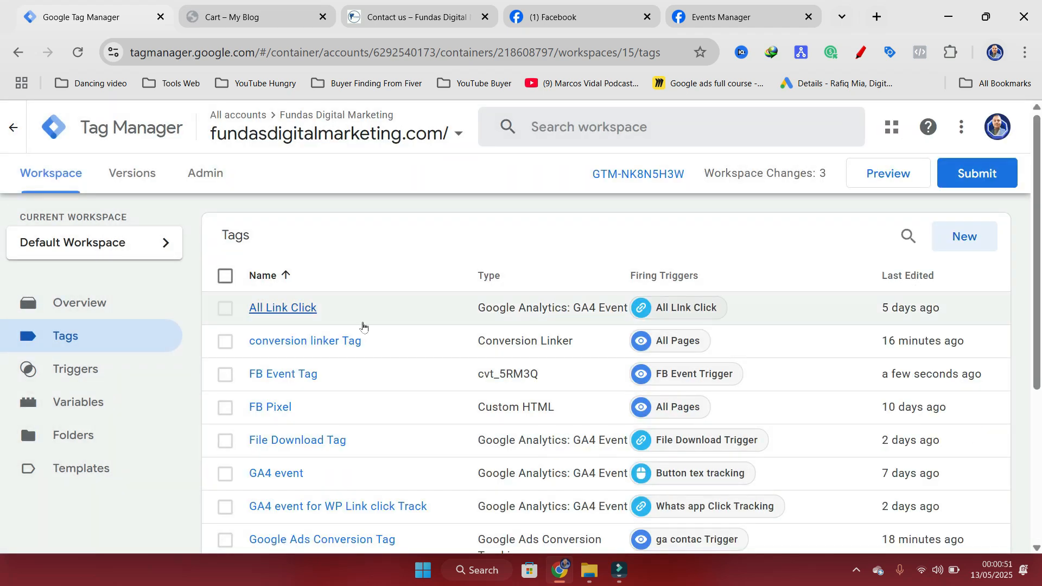
# Step: Publish the workspace changes as a new container version without a name or description
pyautogui.scroll(-3, 395, 312)
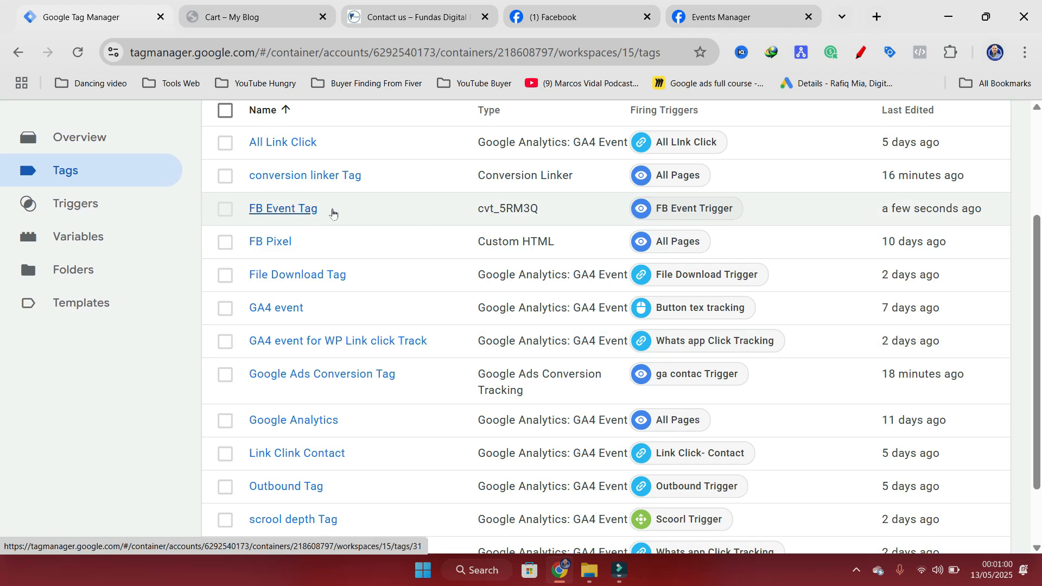
pyautogui.scroll(3, 974, 184)
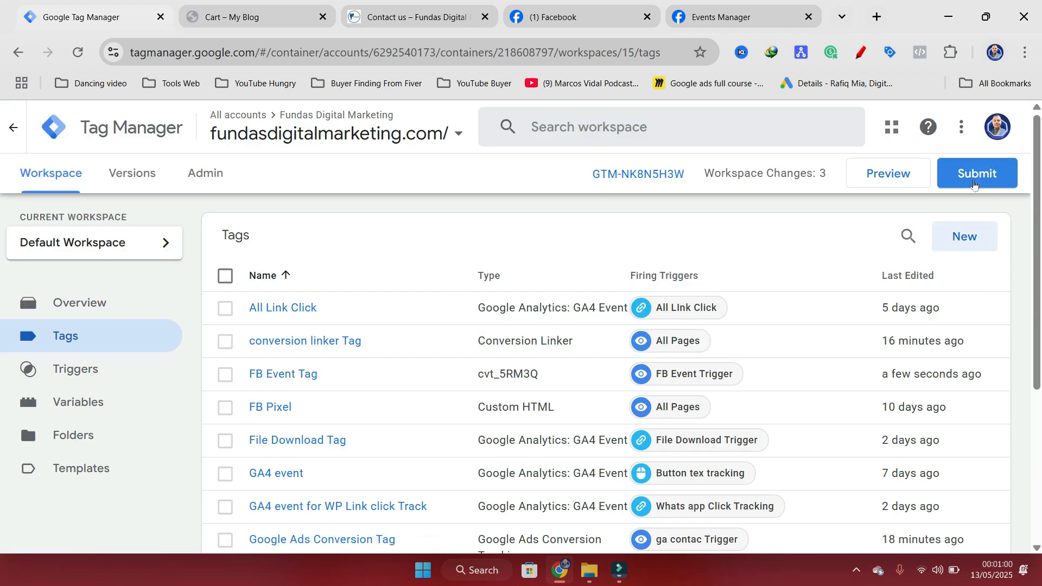
pyautogui.click(975, 184)
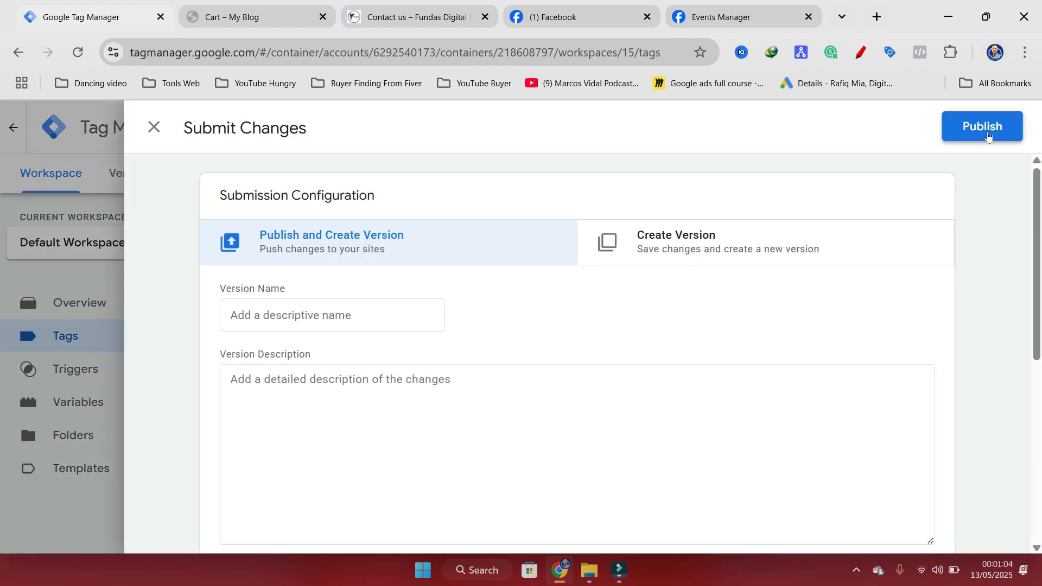
pyautogui.click(988, 136)
pyautogui.click(727, 512)
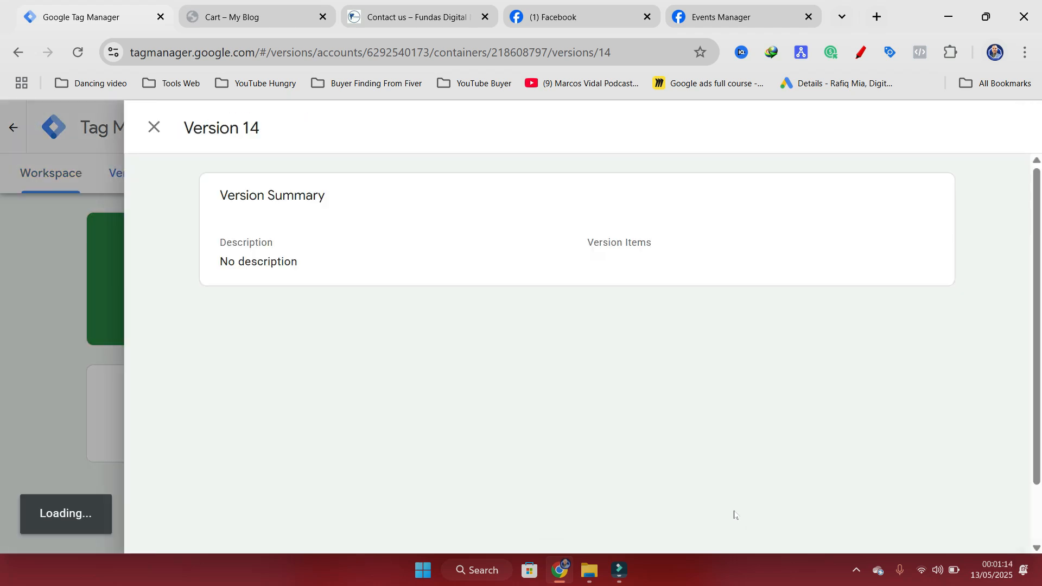
# Step: Reload the Fundas Digital Marketing contact page and look over it
pyautogui.click(394, 17)
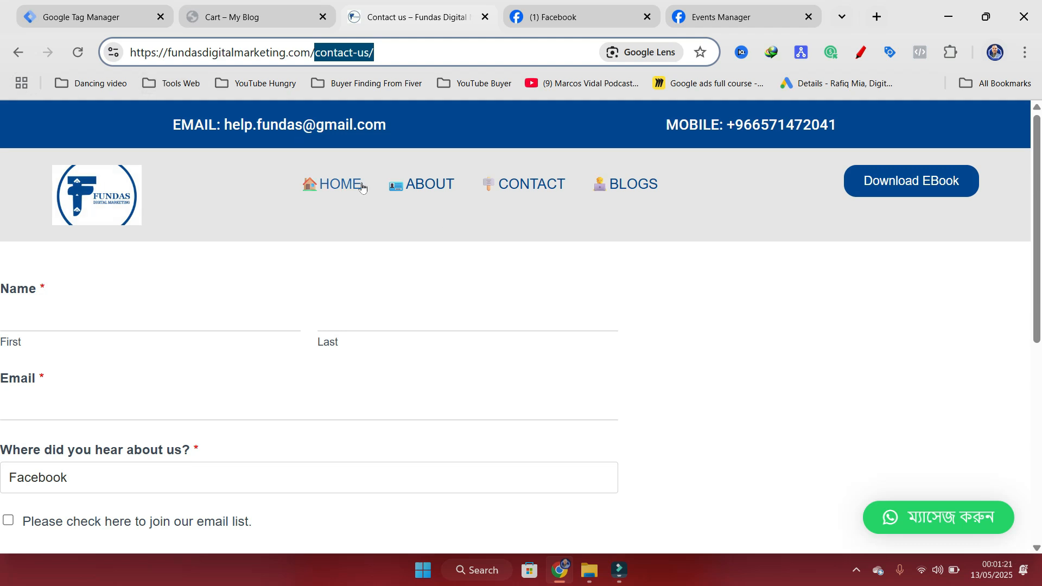
pyautogui.click(74, 57)
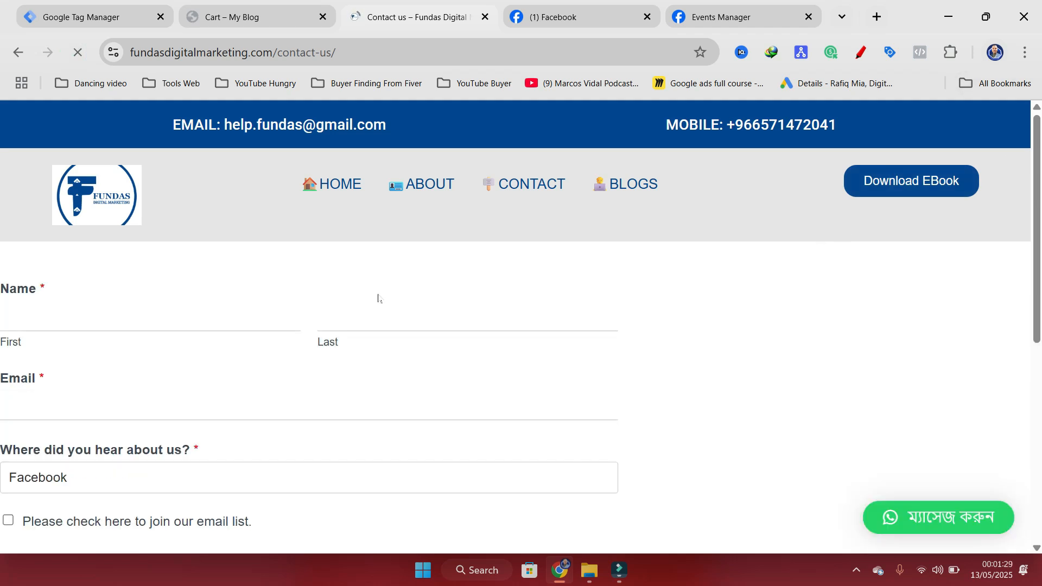
pyautogui.scroll(-5, 709, 283)
pyautogui.moveTo(619, 570)
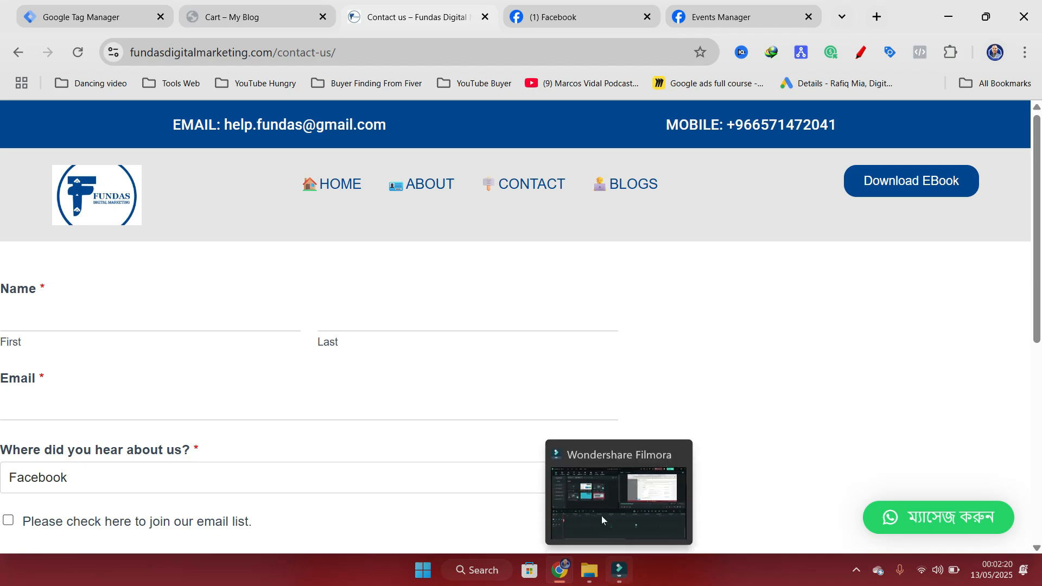